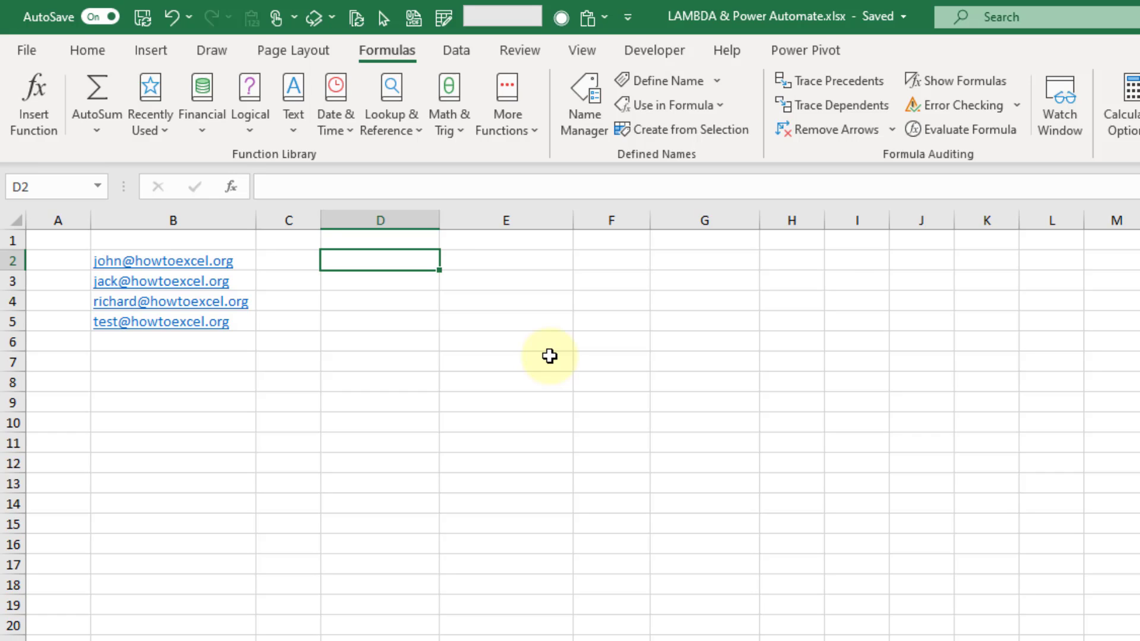
Enter the formula =USER(B2) in cell D2 and reselect that cell
type("=user")
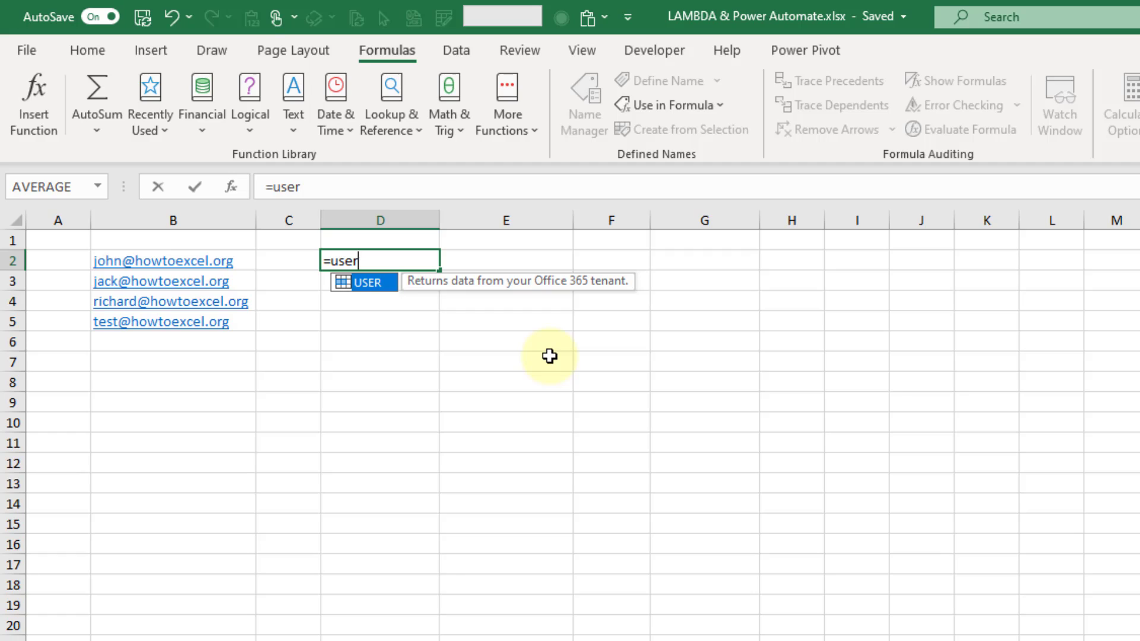
key("Tab")
type("(")
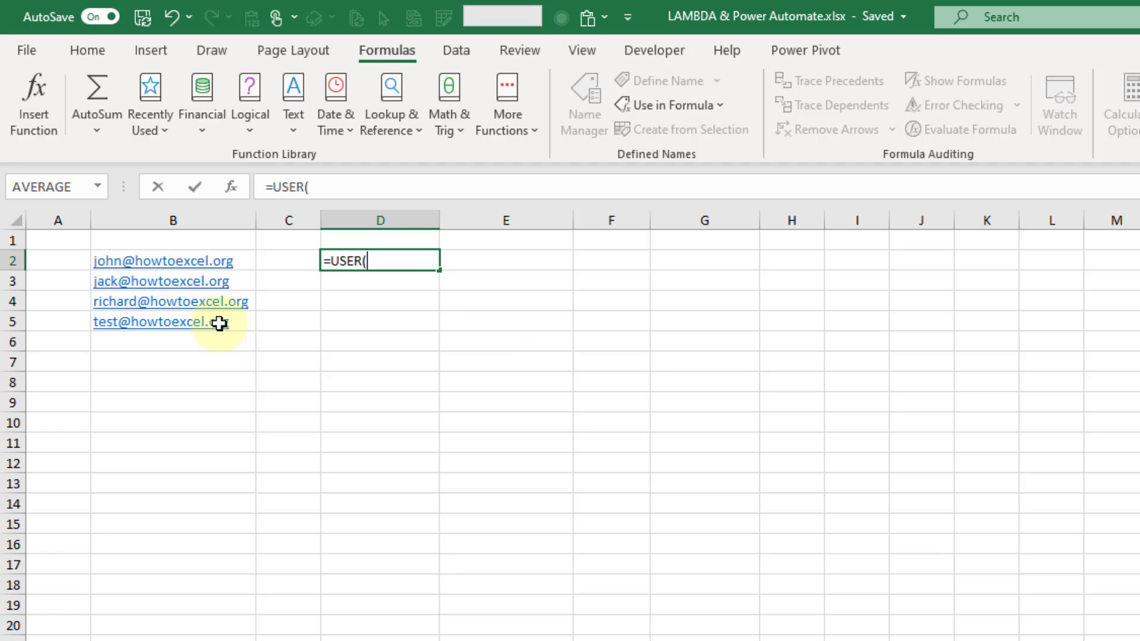
left_click(243, 262)
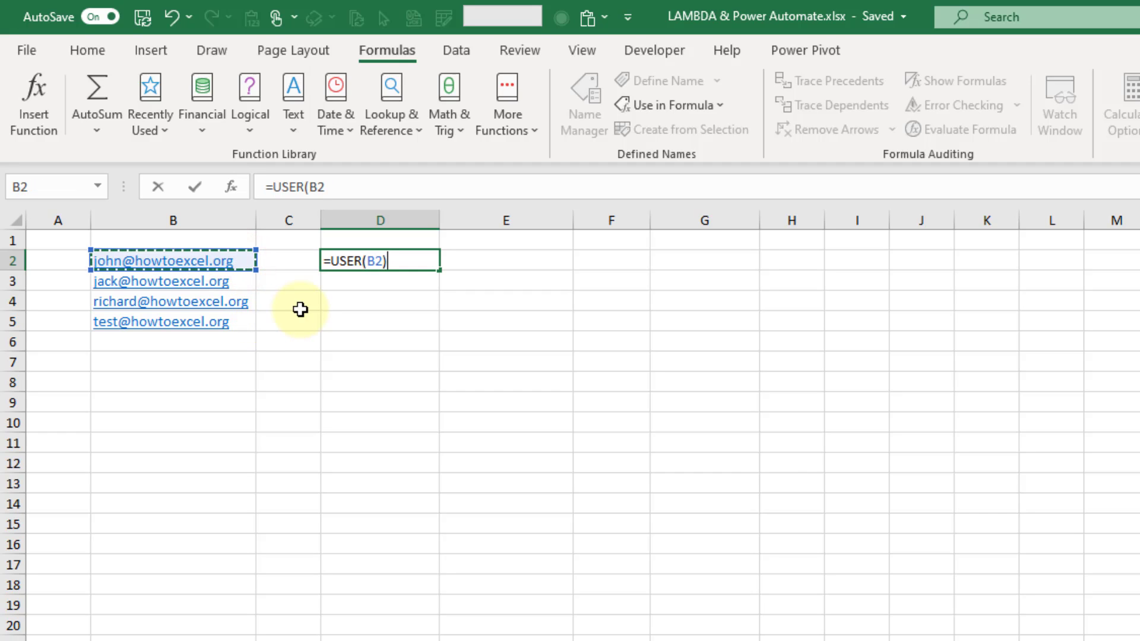
type(")")
key("Return")
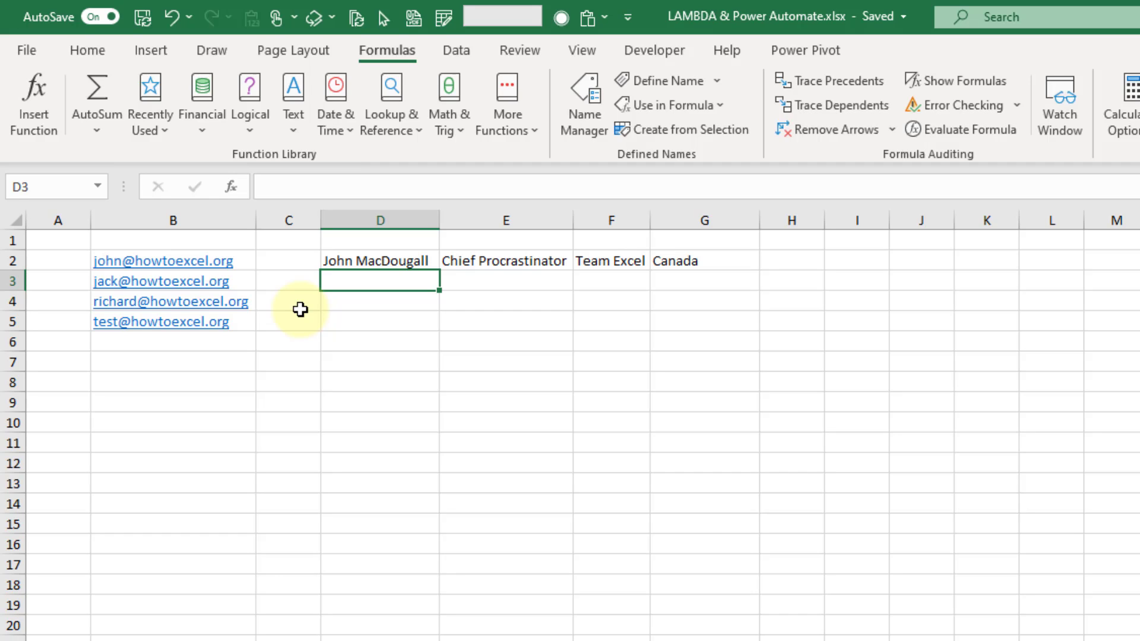
left_click(378, 260)
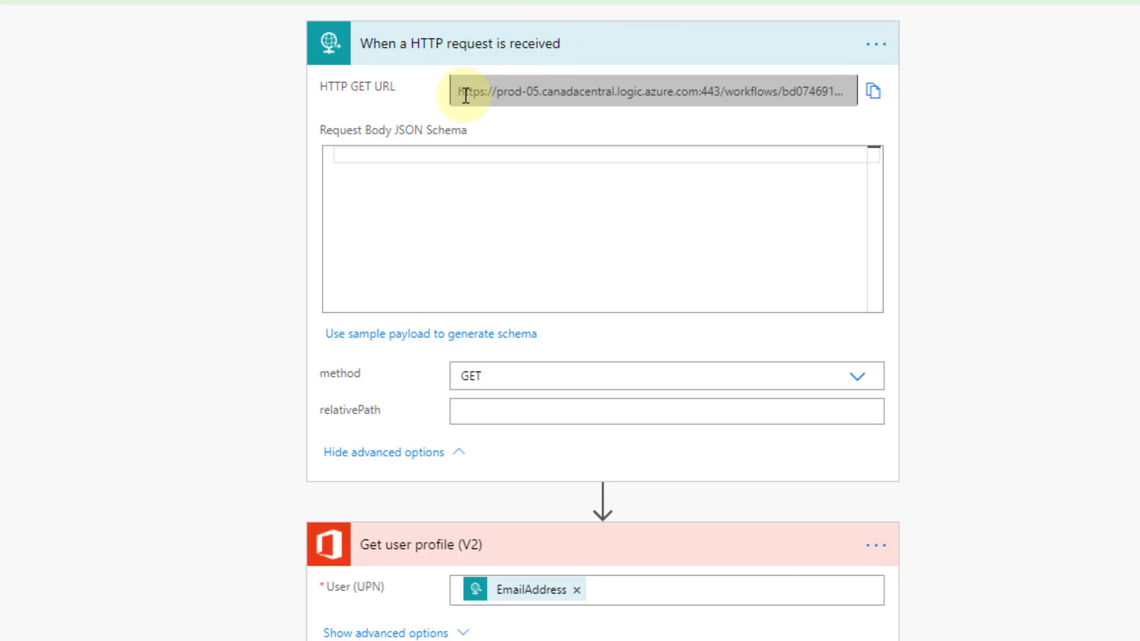
In the flow's HTTP request trigger, inspect the HTTP GET URL and choose GET as the method
left_click_drag(459, 91, 686, 95)
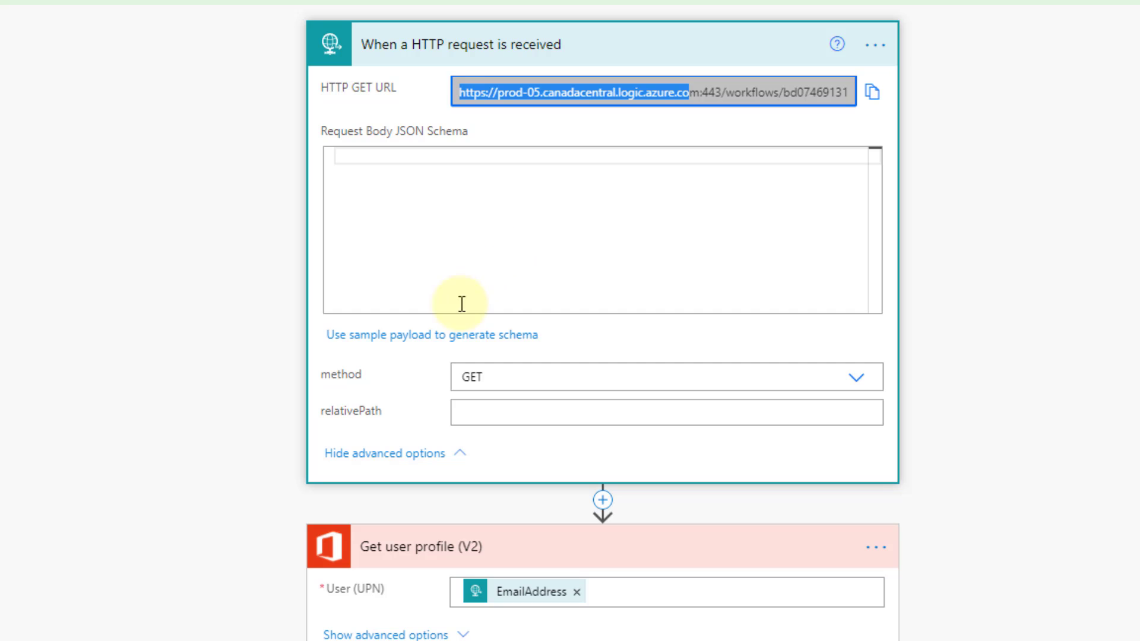
left_click(453, 453)
left_click(461, 382)
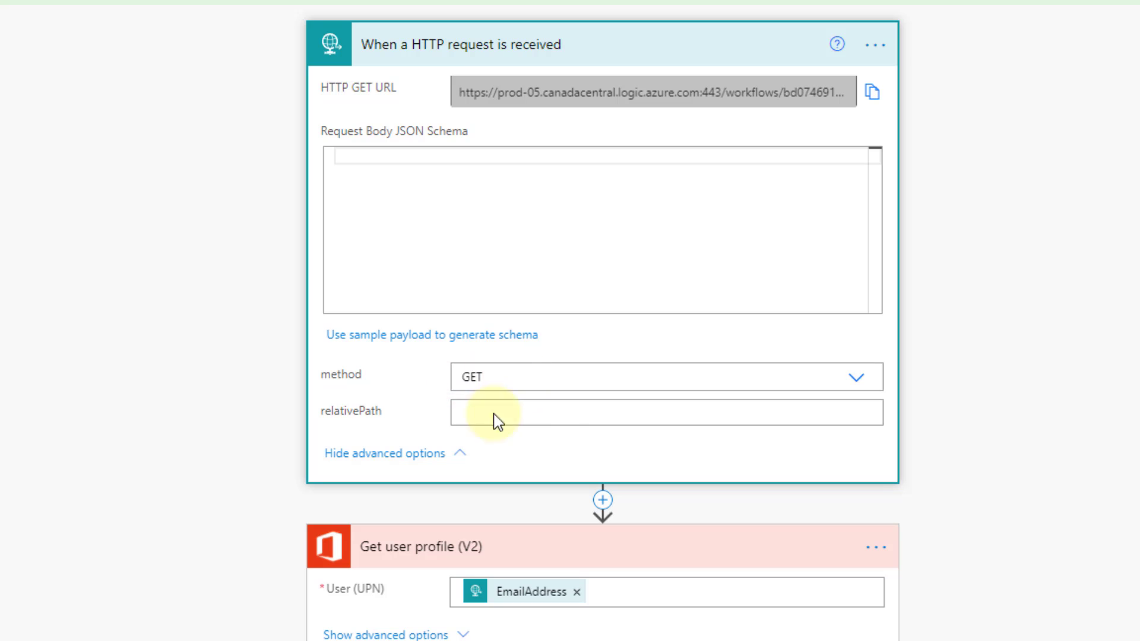
left_click(853, 380)
left_click(770, 409)
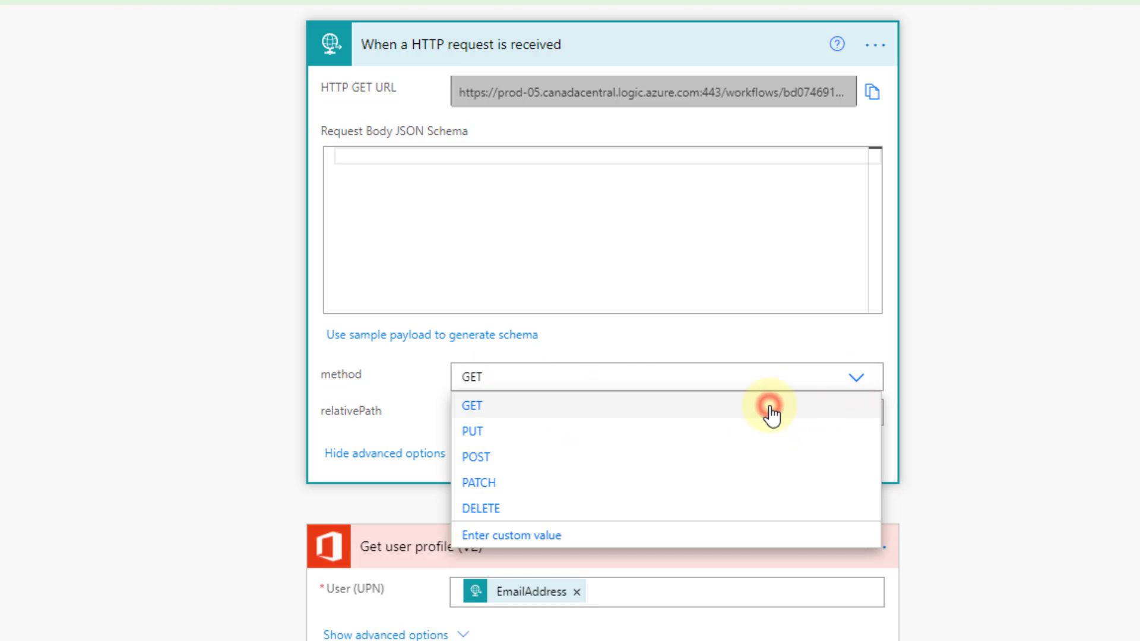
Examine the EmailAddress query expression used for User (UPN) in the Get user profile (V2) action
scroll(769, 410, "down", 4)
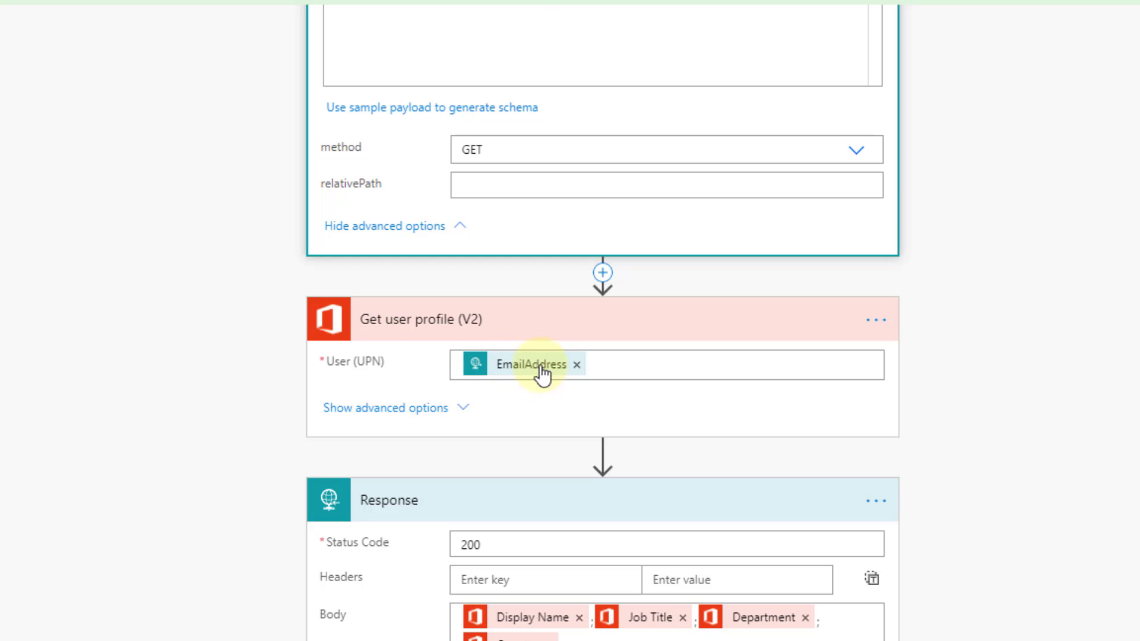
mouse_move(533, 376)
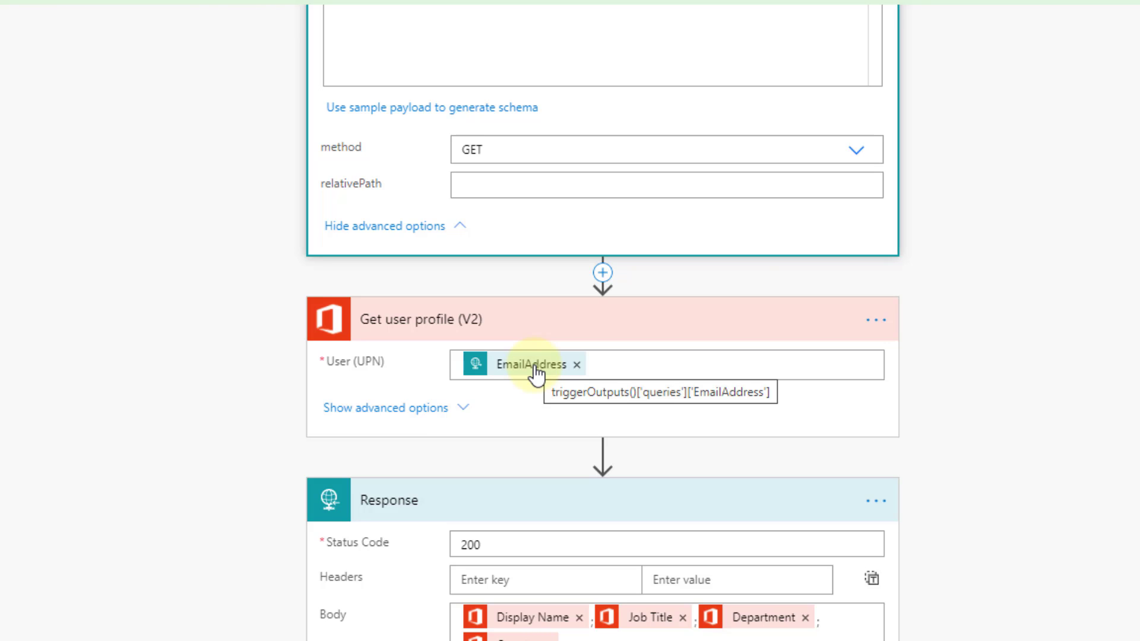
scroll(537, 373, "up", 4)
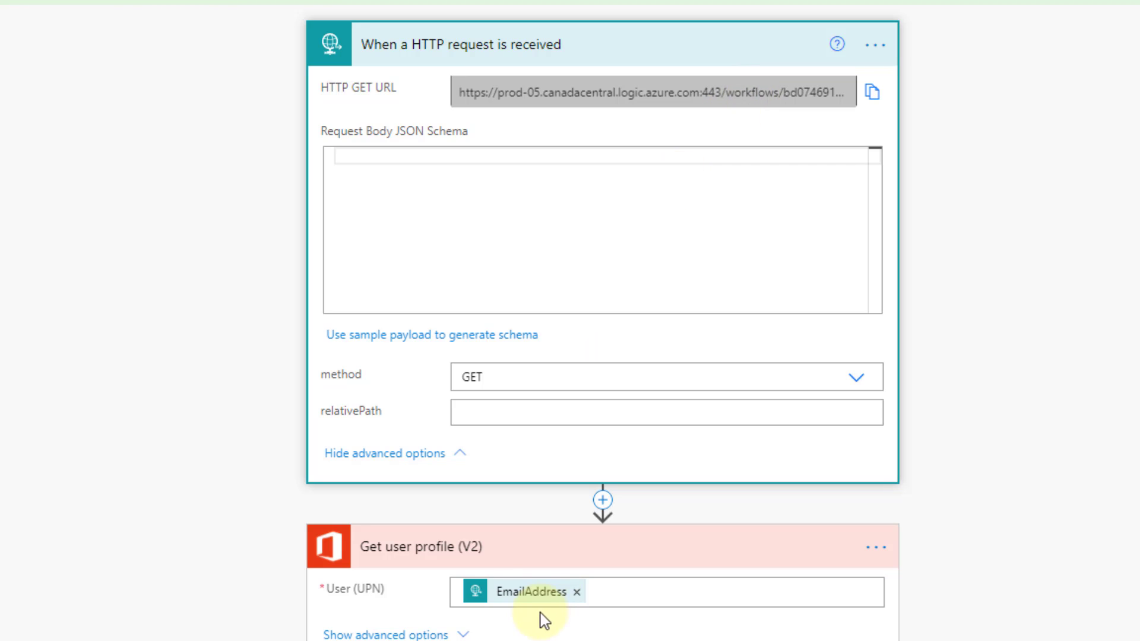
left_click(501, 597)
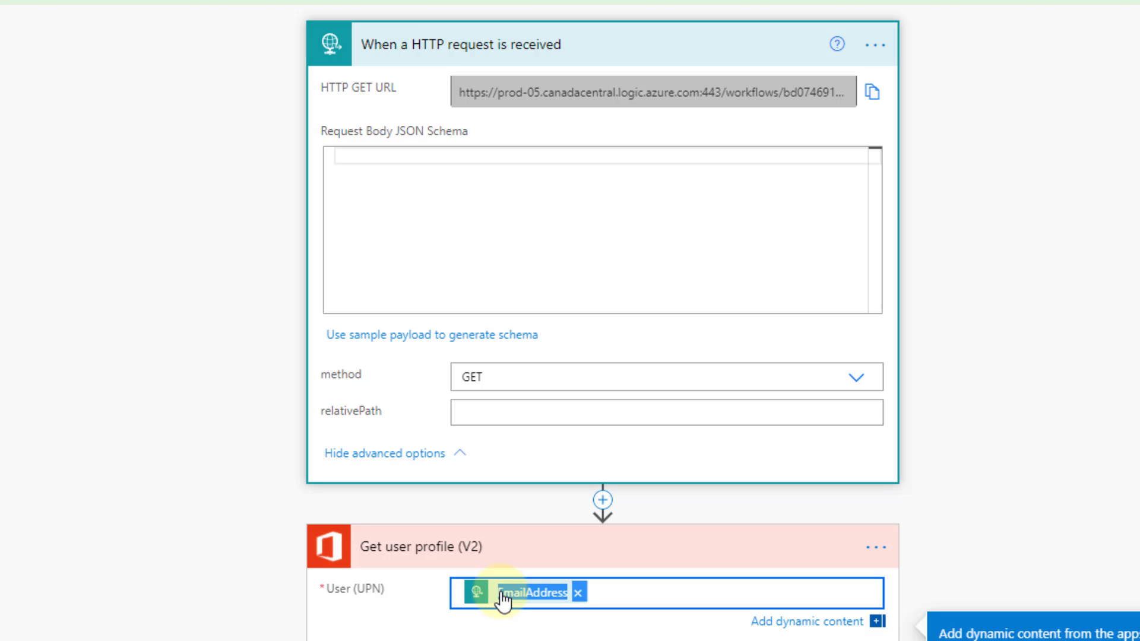
scroll(501, 599, "down", 2)
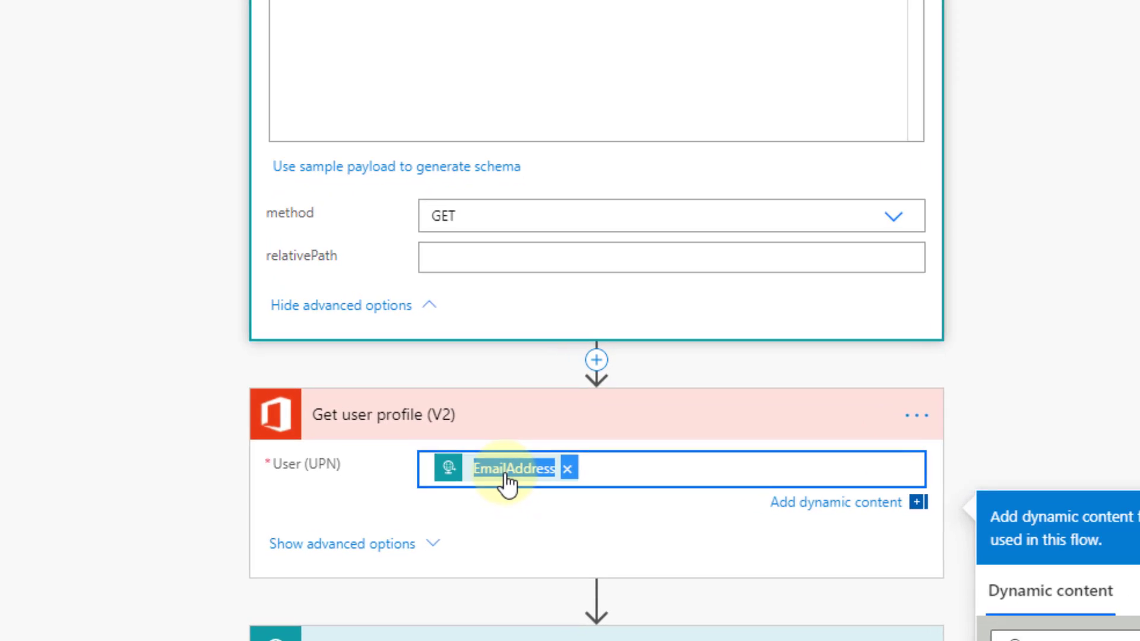
mouse_move(526, 506)
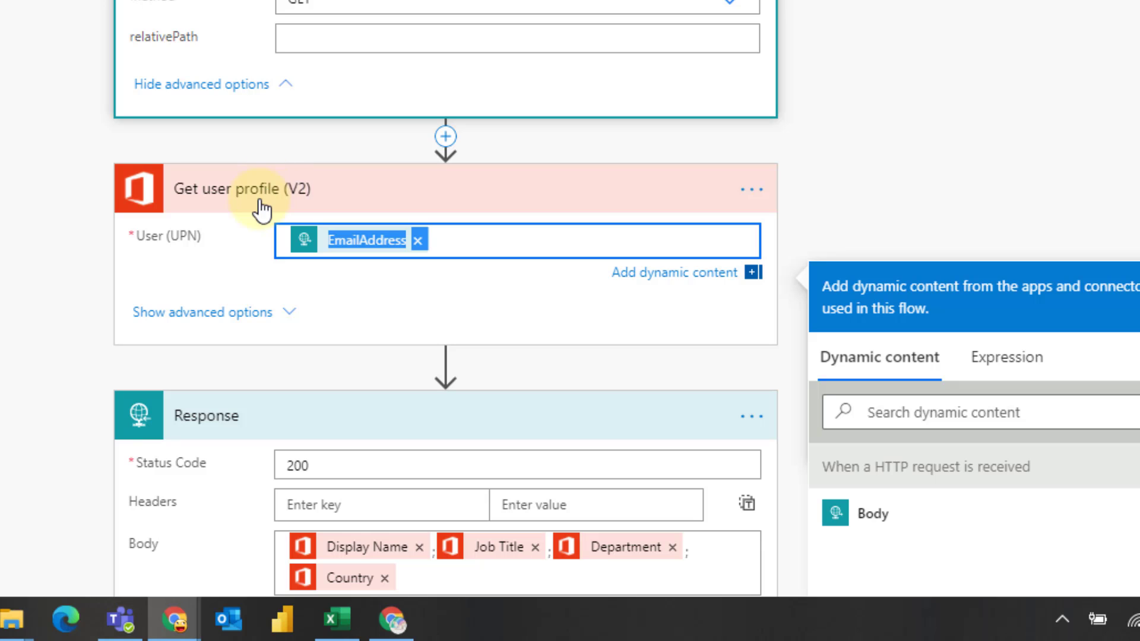
Browse the Get user profile (V2) dynamic content available for the Response action's Body
scroll(262, 205, "down", 5)
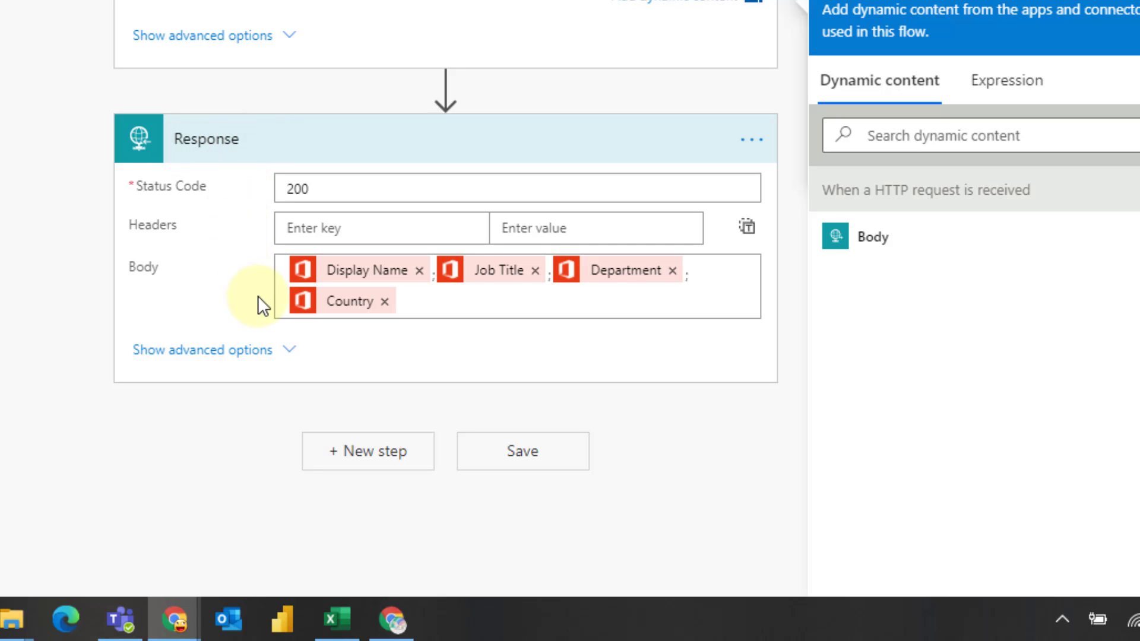
left_click(439, 299)
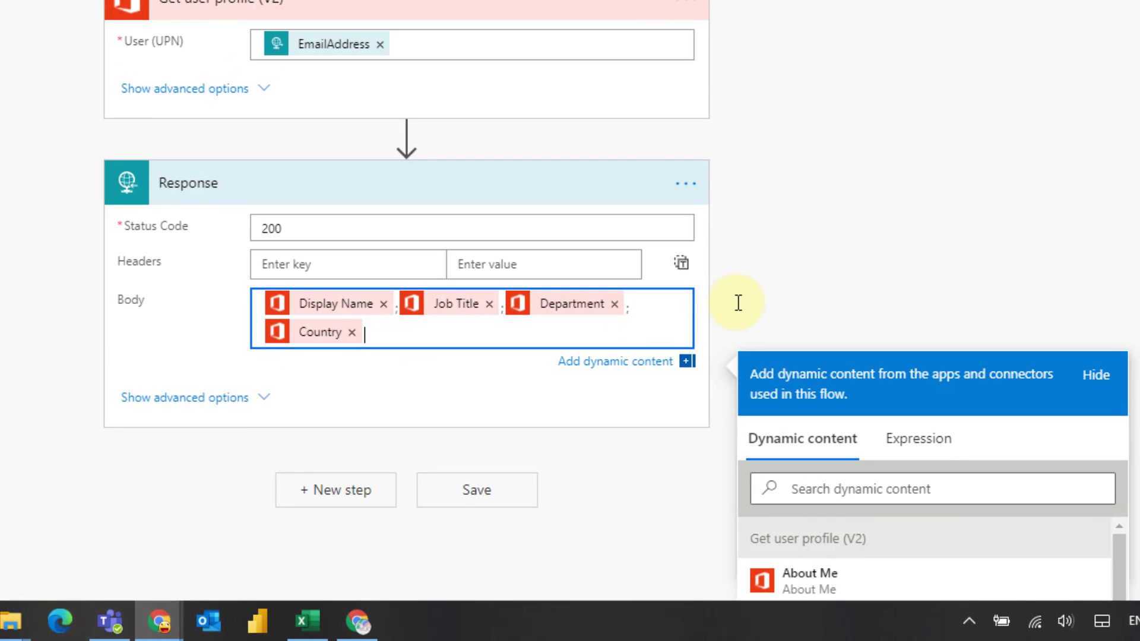
scroll(738, 303, "down", 5)
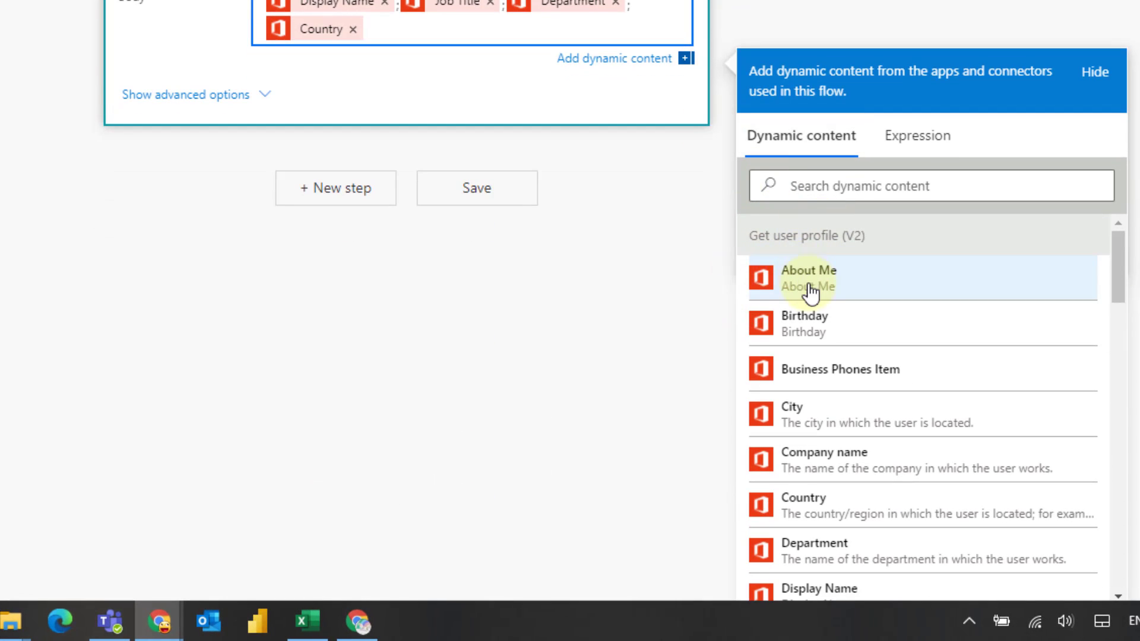
scroll(809, 294, "down", 6)
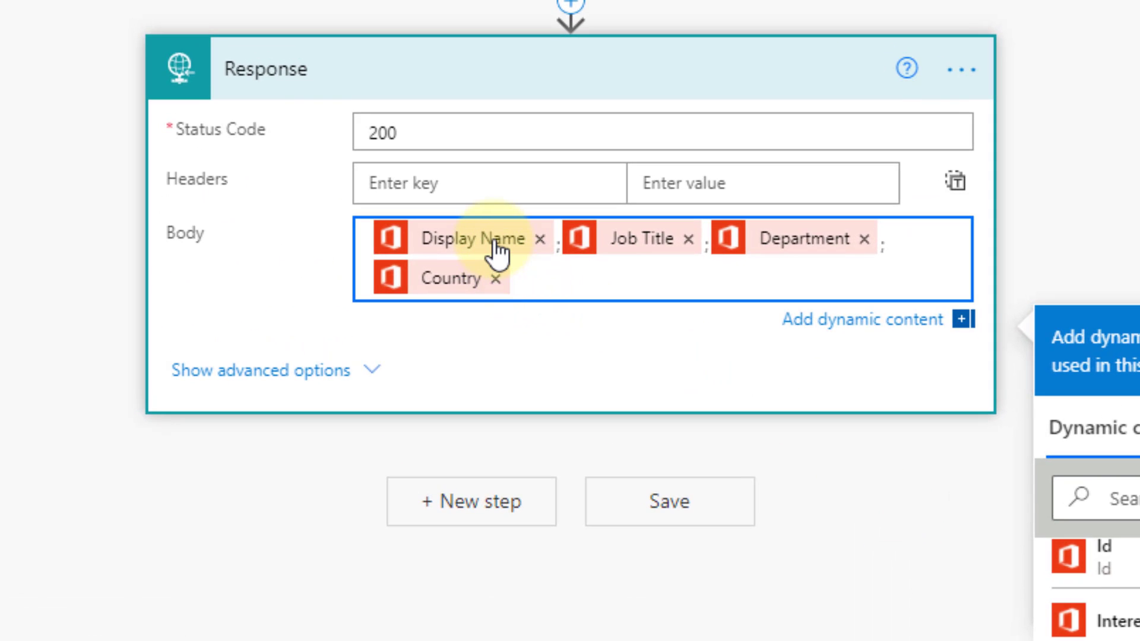
Examine the Display Name, Job Title, Department and Country fields in the Response Body and the semicolons separating them
mouse_move(496, 248)
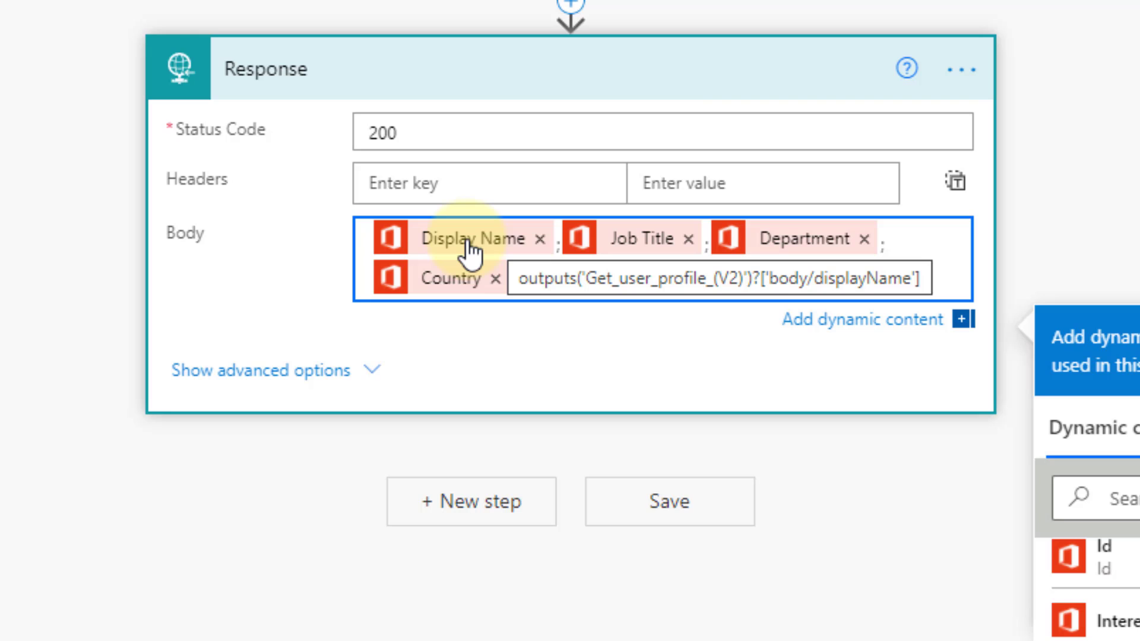
left_click_drag(454, 238, 528, 240)
left_click_drag(633, 243, 717, 241)
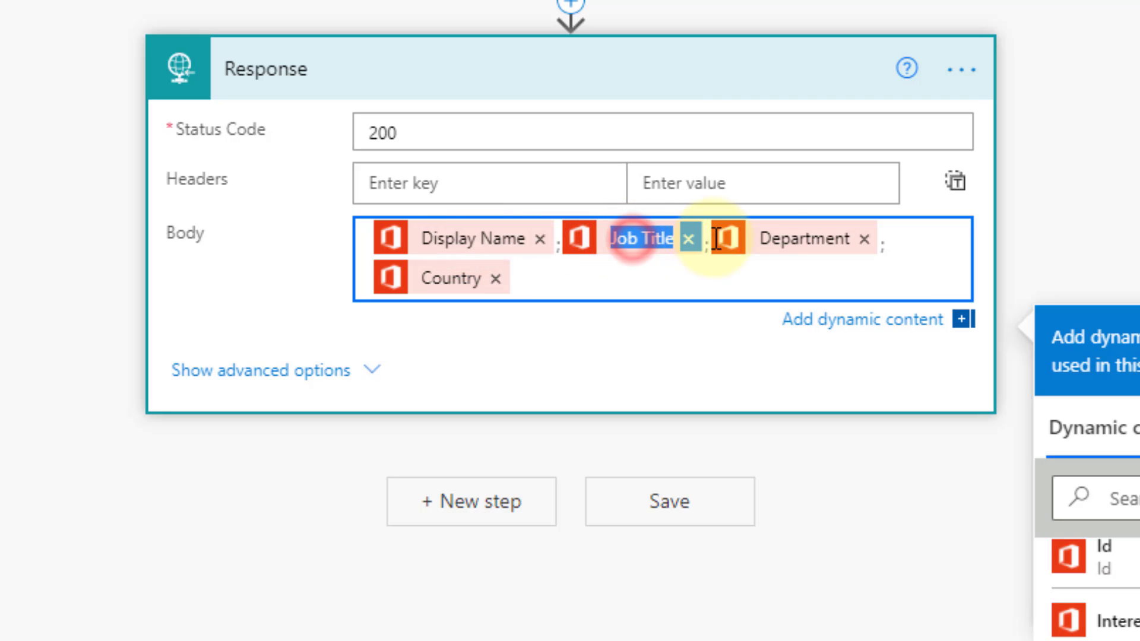
double_click(763, 247)
double_click(429, 279)
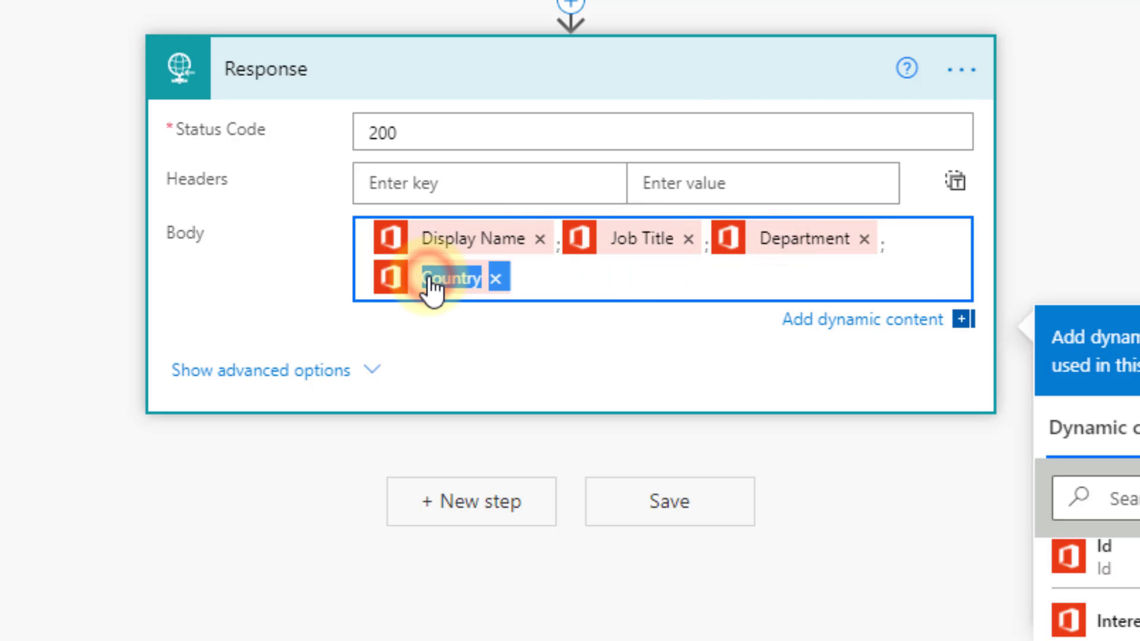
left_click(558, 241)
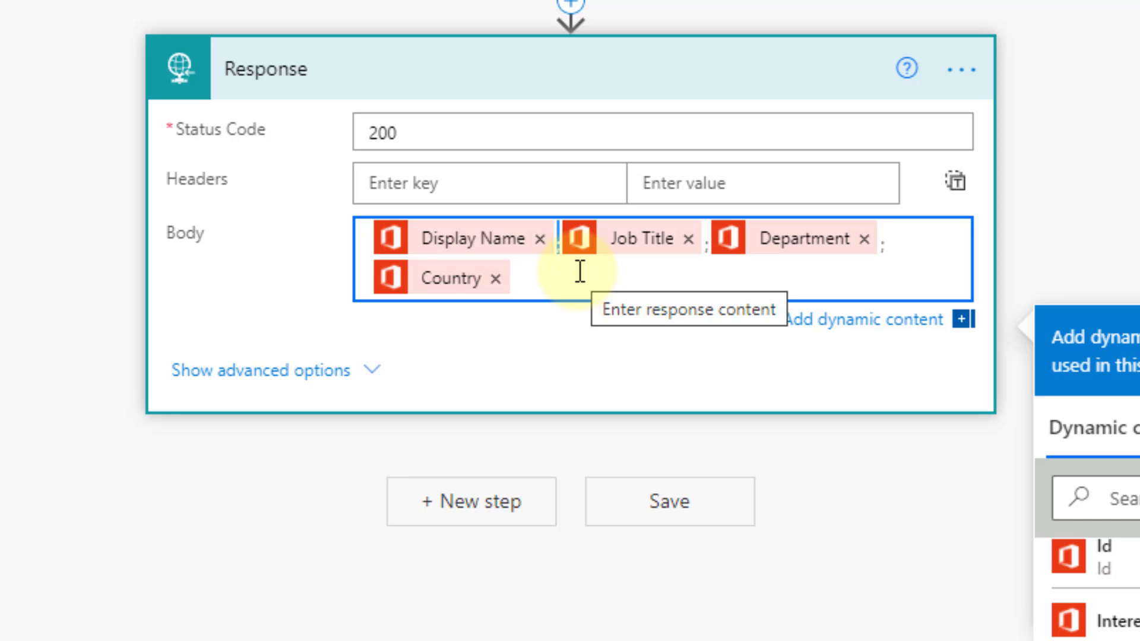
left_click(518, 277)
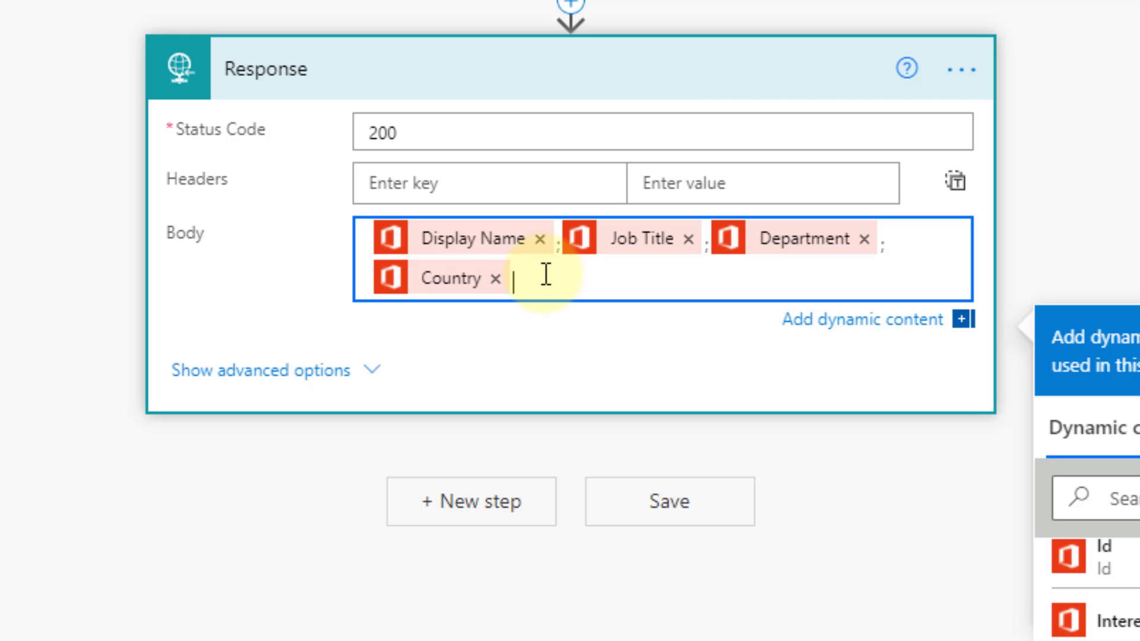
left_click_drag(545, 274, 373, 229)
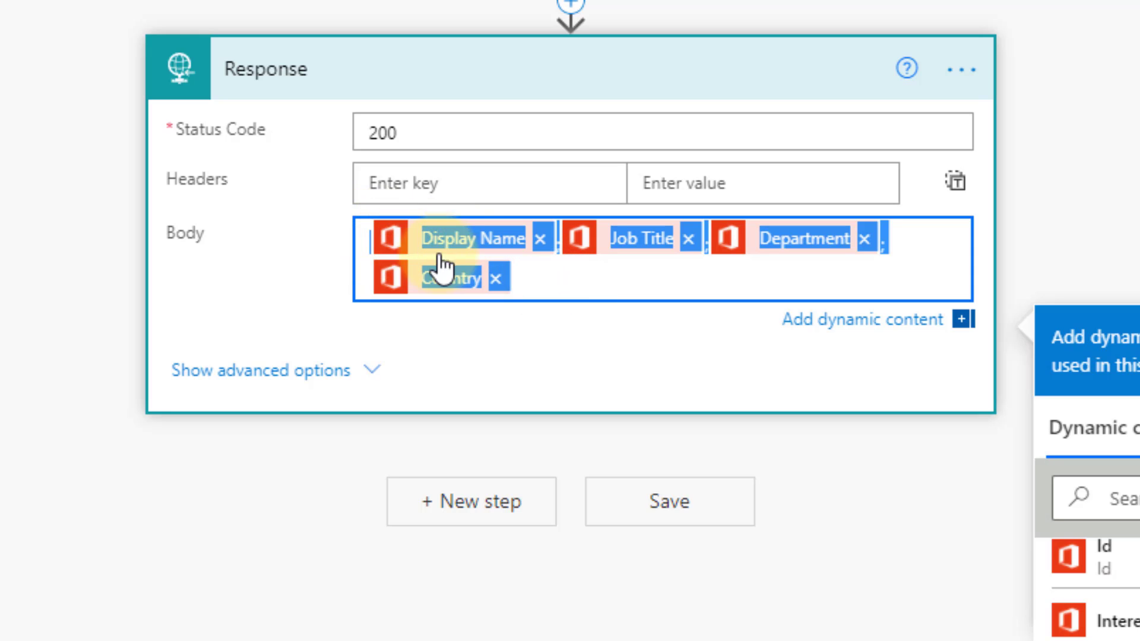
left_click(574, 272)
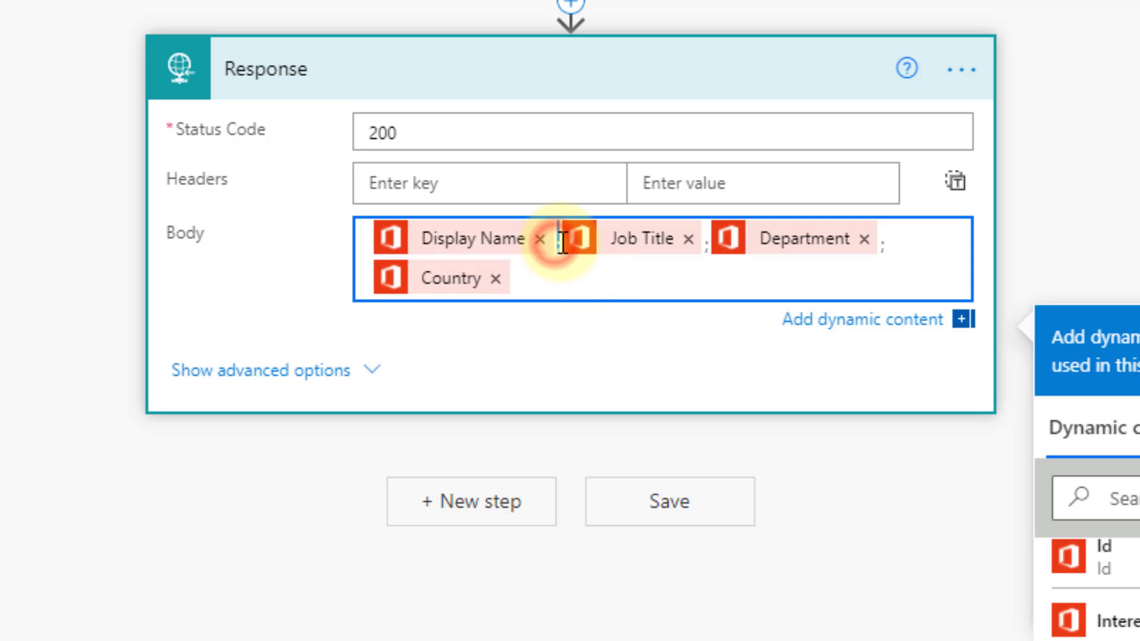
left_click(557, 238)
left_click(560, 240)
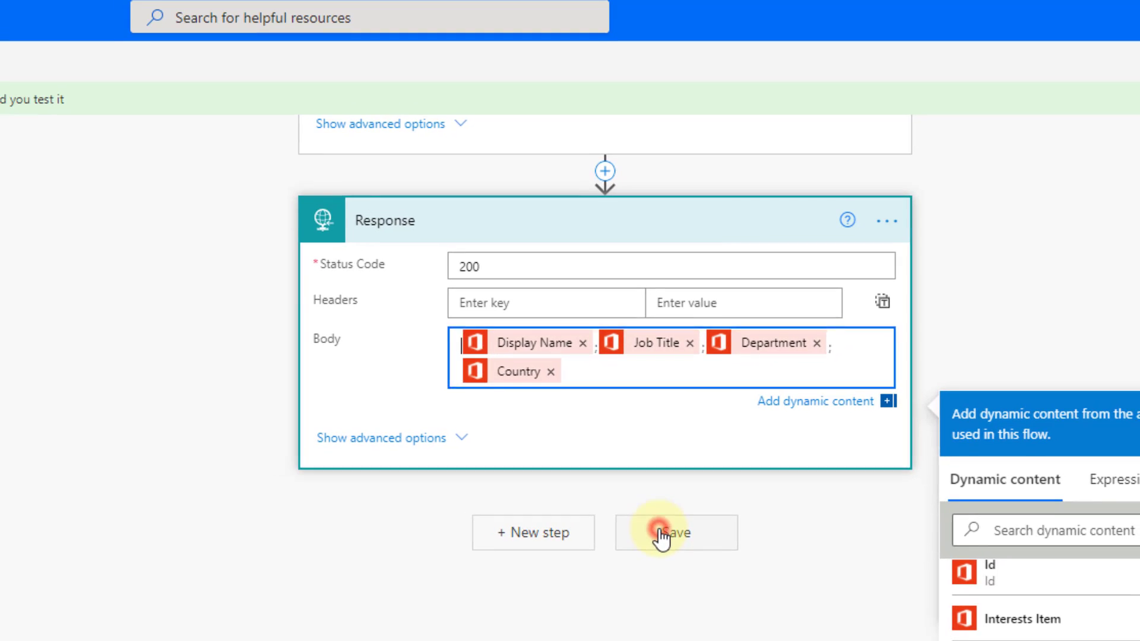
Save the flow and copy the HTTP GET URL from its HTTP request trigger
left_click(655, 522)
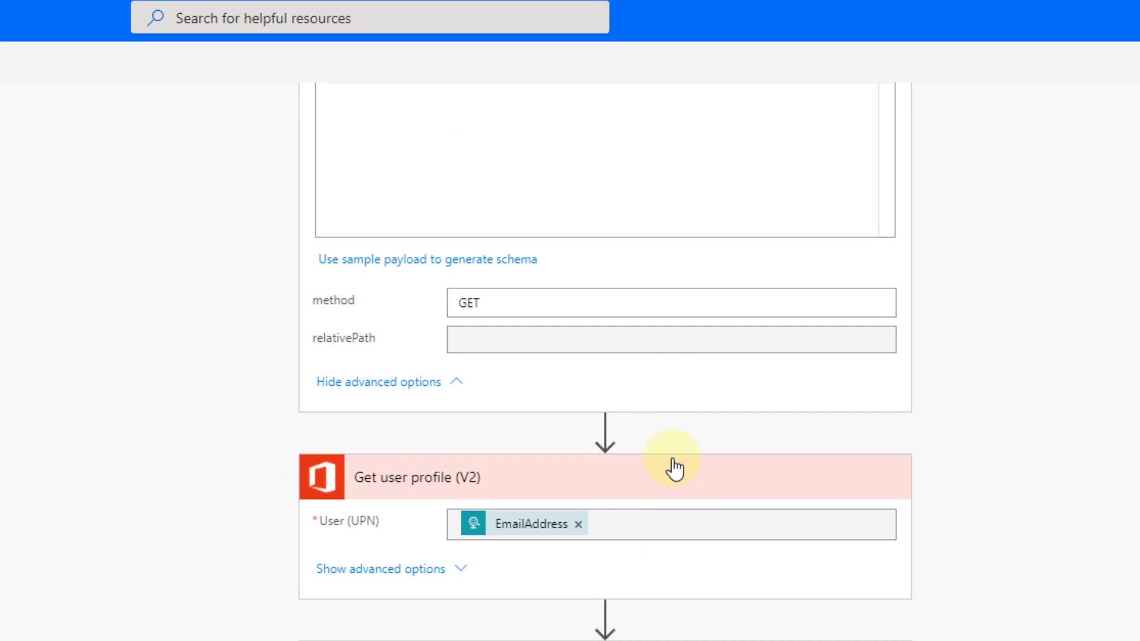
scroll(669, 469, "up", 3)
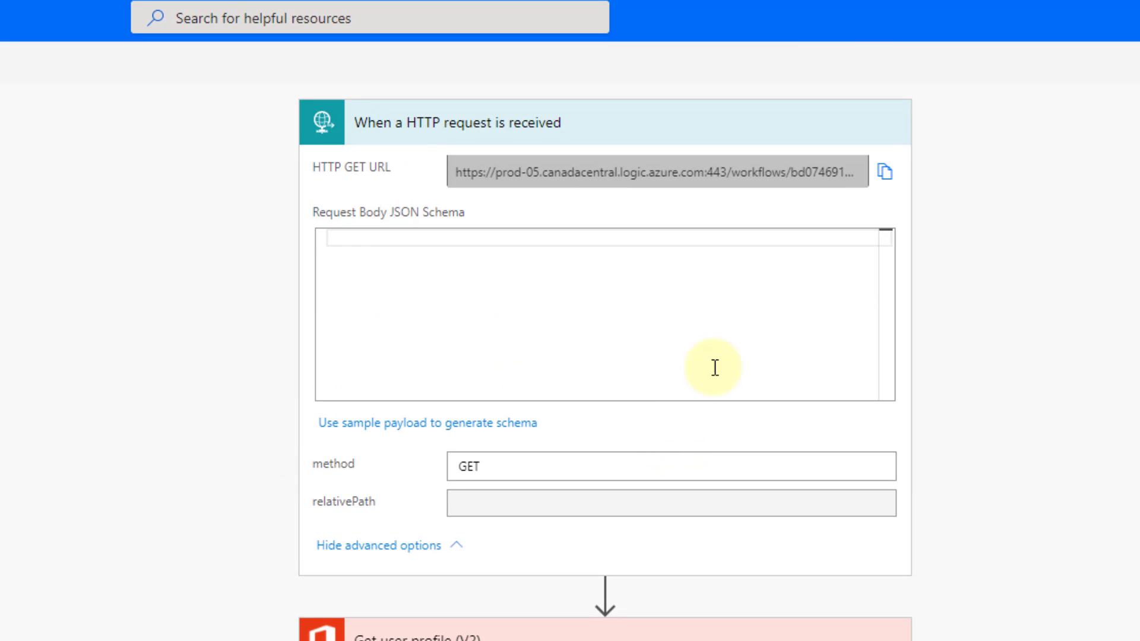
left_click(882, 175)
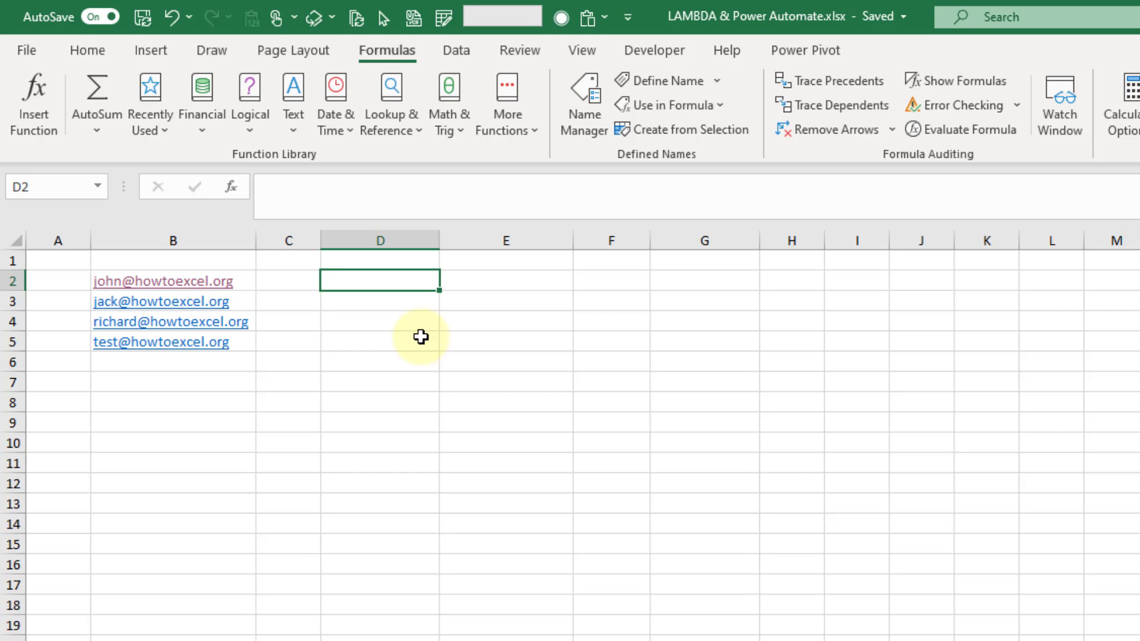
In Excel, enter a WEBSERVICE formula in cell D2 with the copied HTTP GET URL, including its access signature, as the quoted url argument
type("=web")
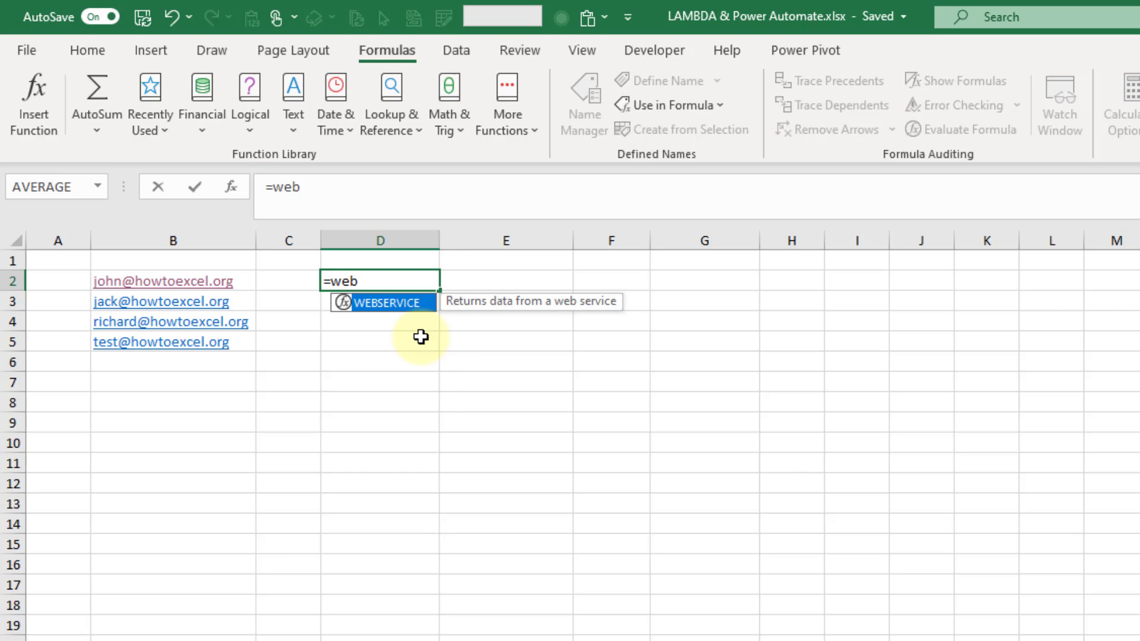
key("Tab")
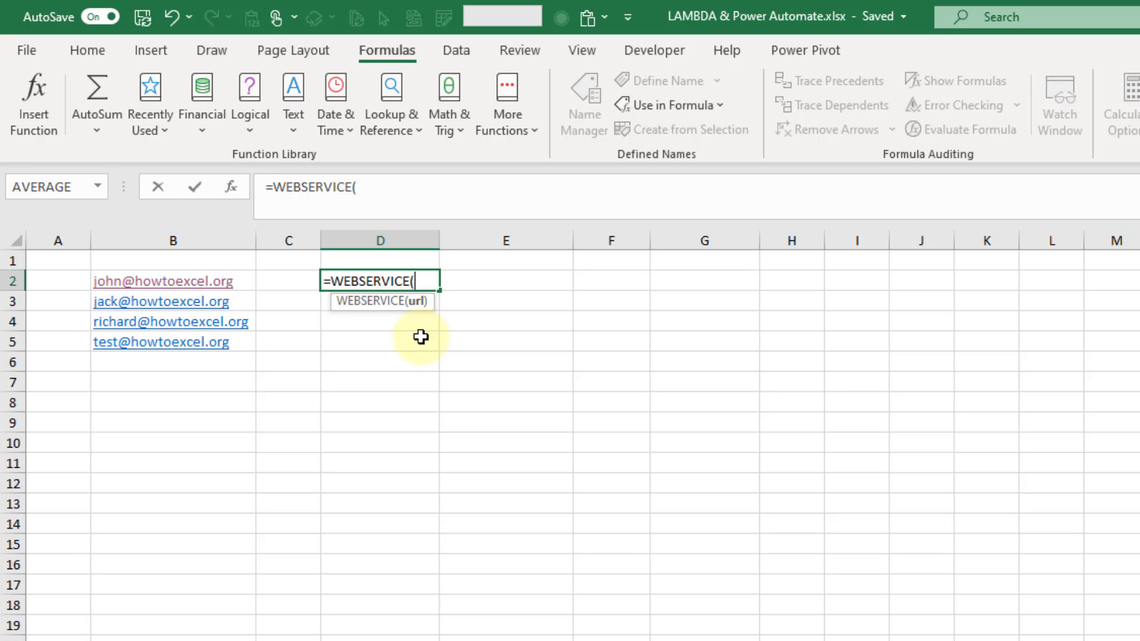
type("\"\"")
key("ctrl+v")
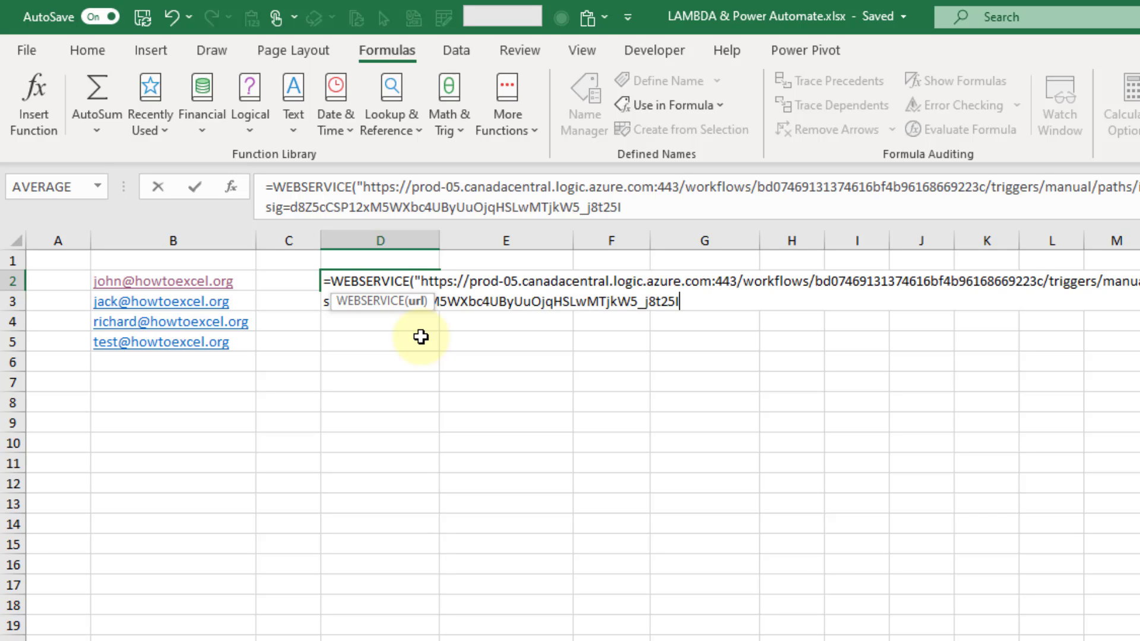
type("\")")
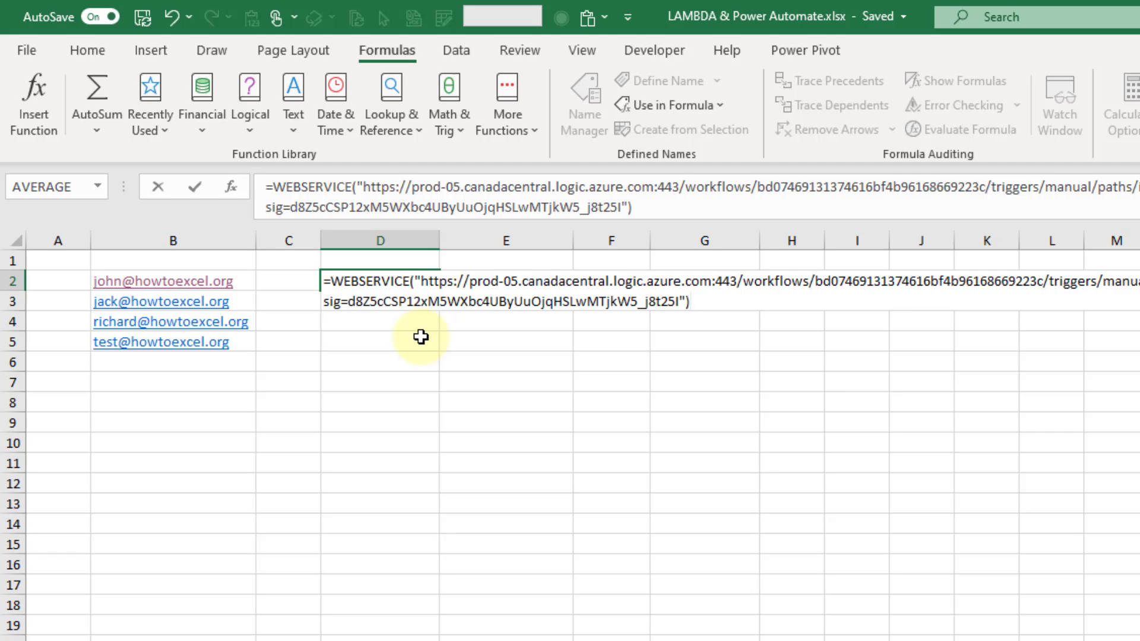
key("Return")
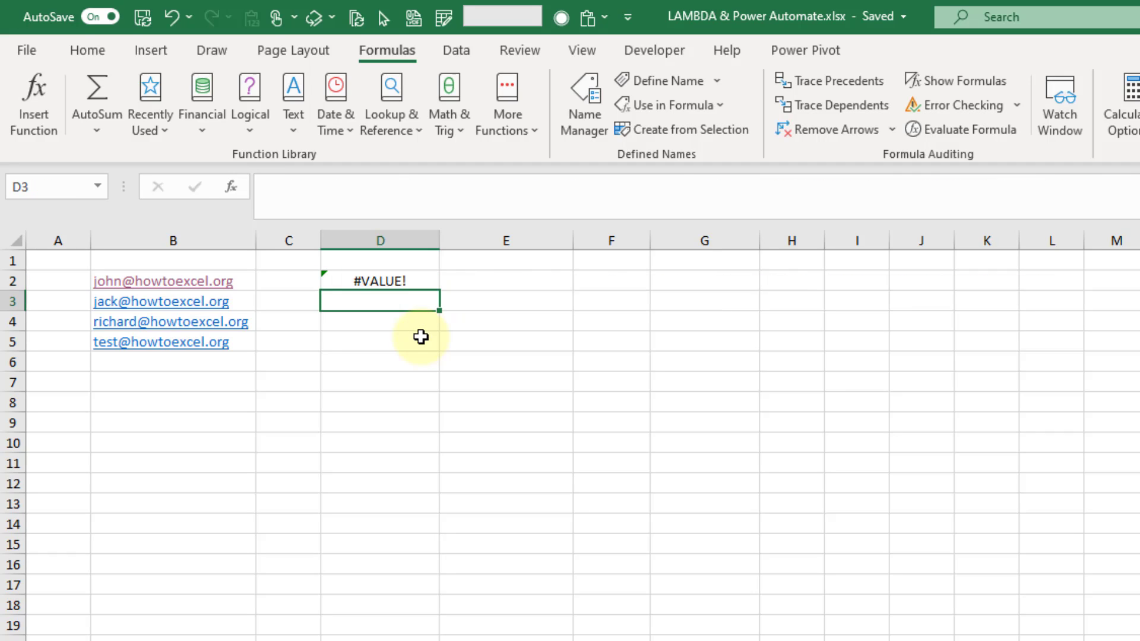
key("Up")
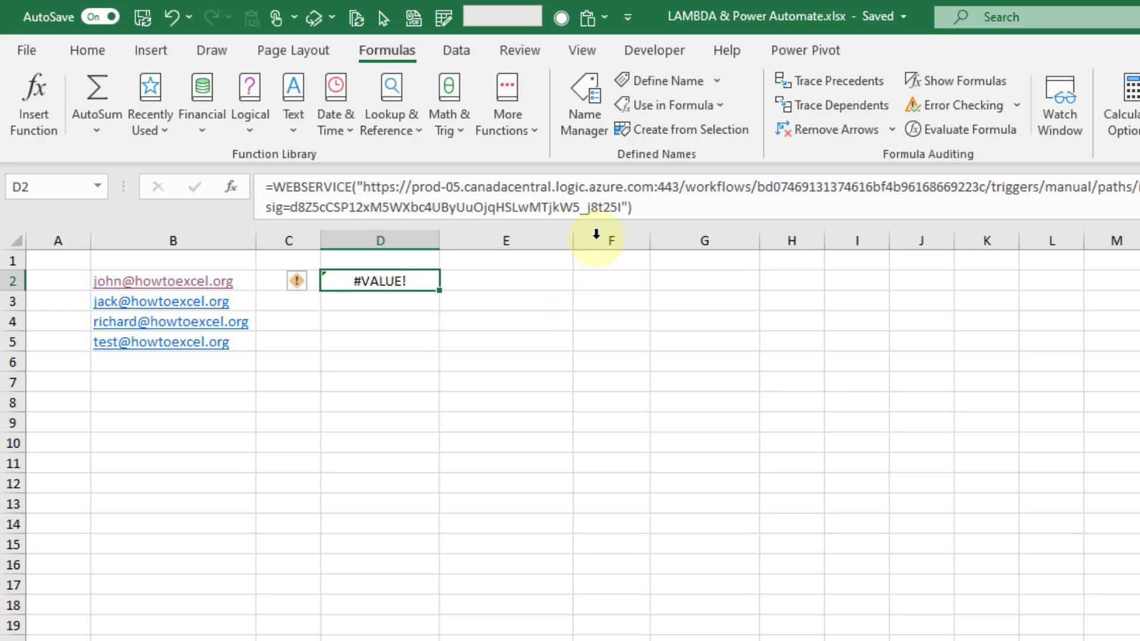
Append the query parameter &EmailAddress= to the end of the quoted URL in D2's WEBSERVICE formula
left_click(623, 207)
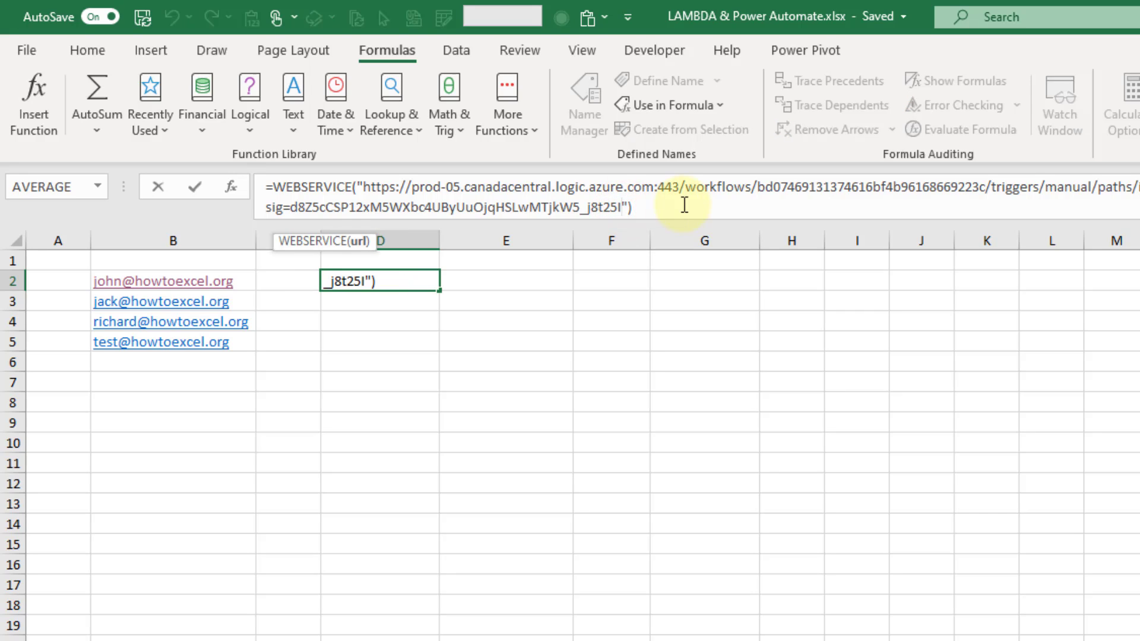
type("&EmailA")
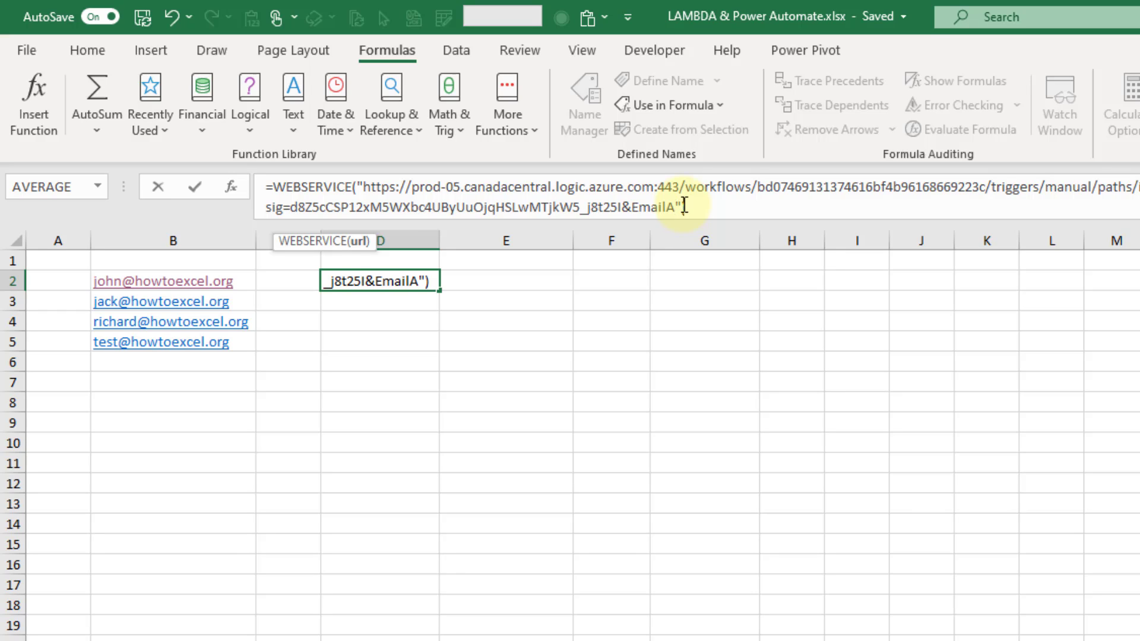
type("ddress")
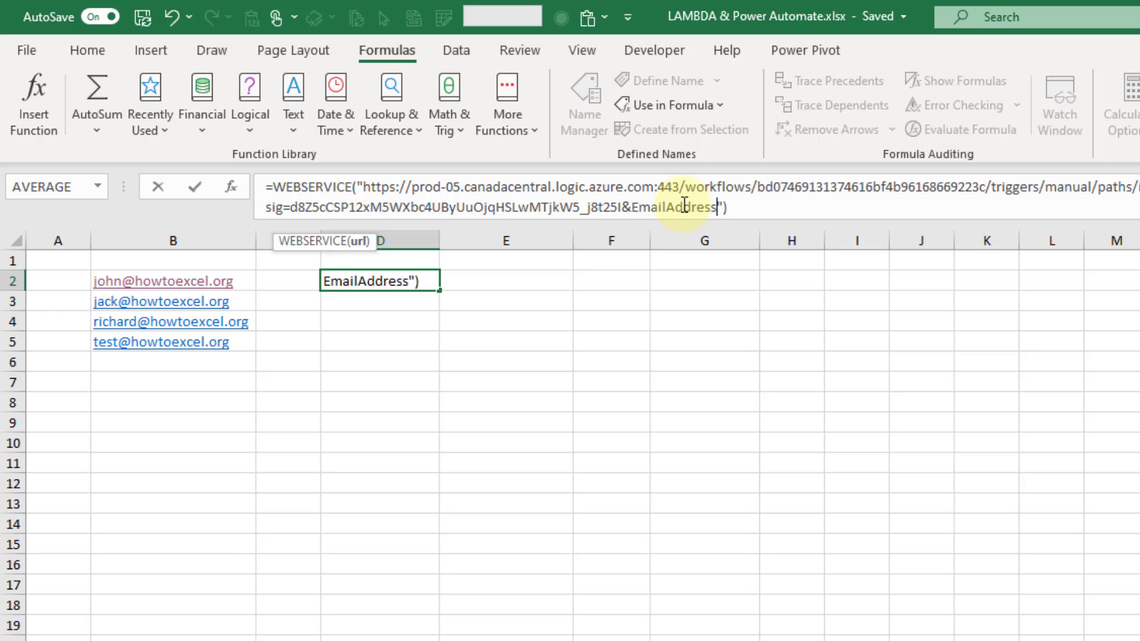
type("=")
key("Right")
Concatenate cell B2 after the quoted URL with & and enter the updated WEBSERVICE formula in D2
type("&")
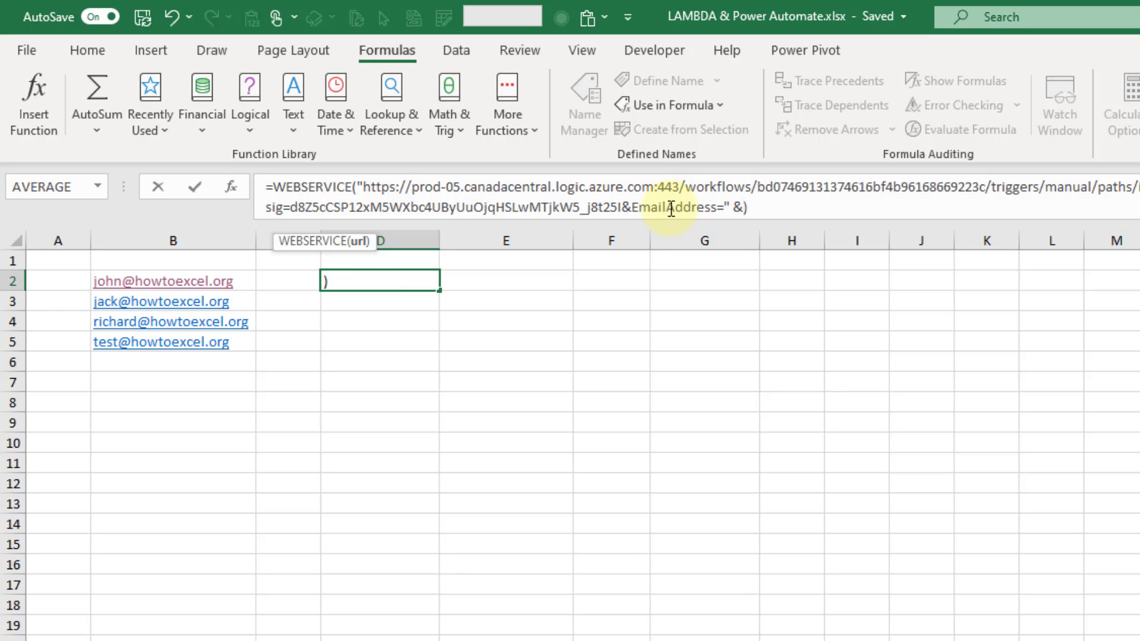
left_click(634, 206)
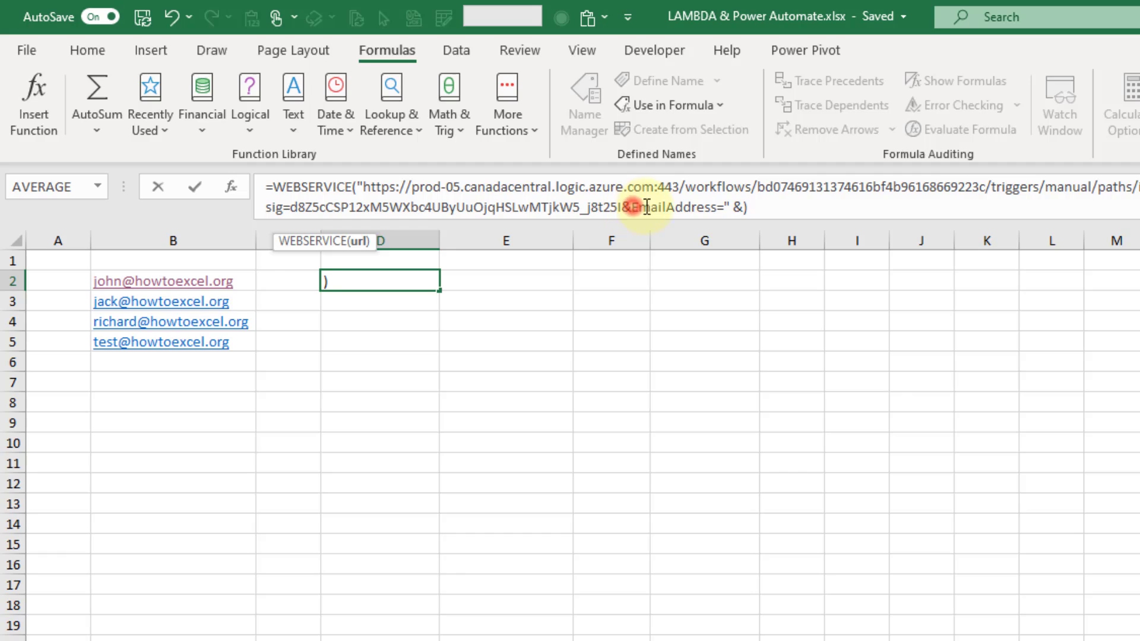
left_click(725, 207)
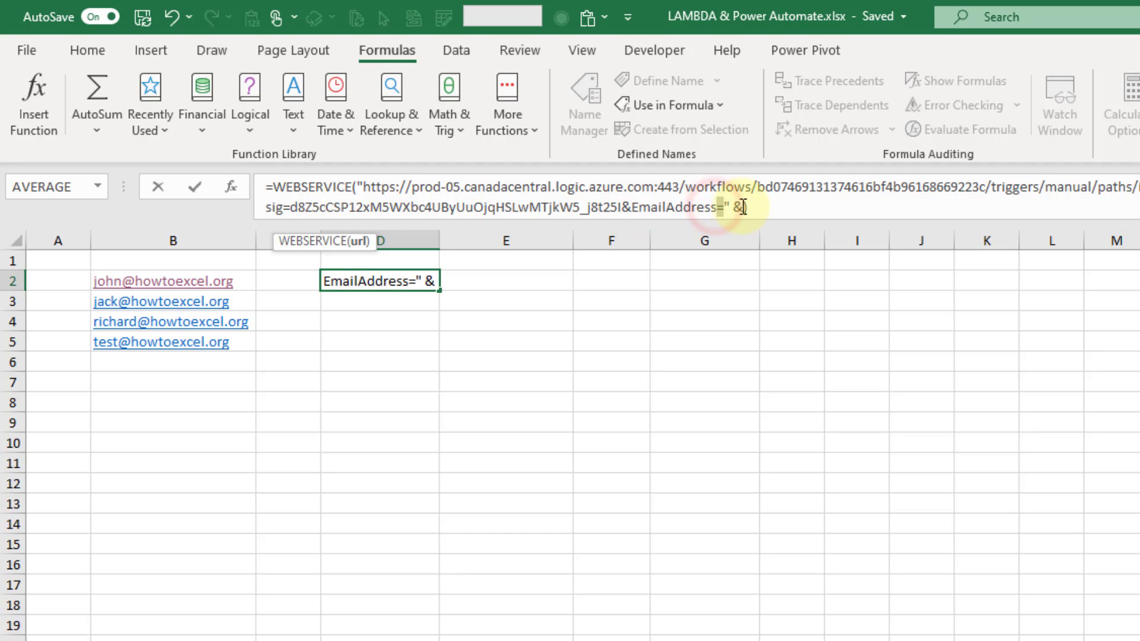
left_click(743, 206)
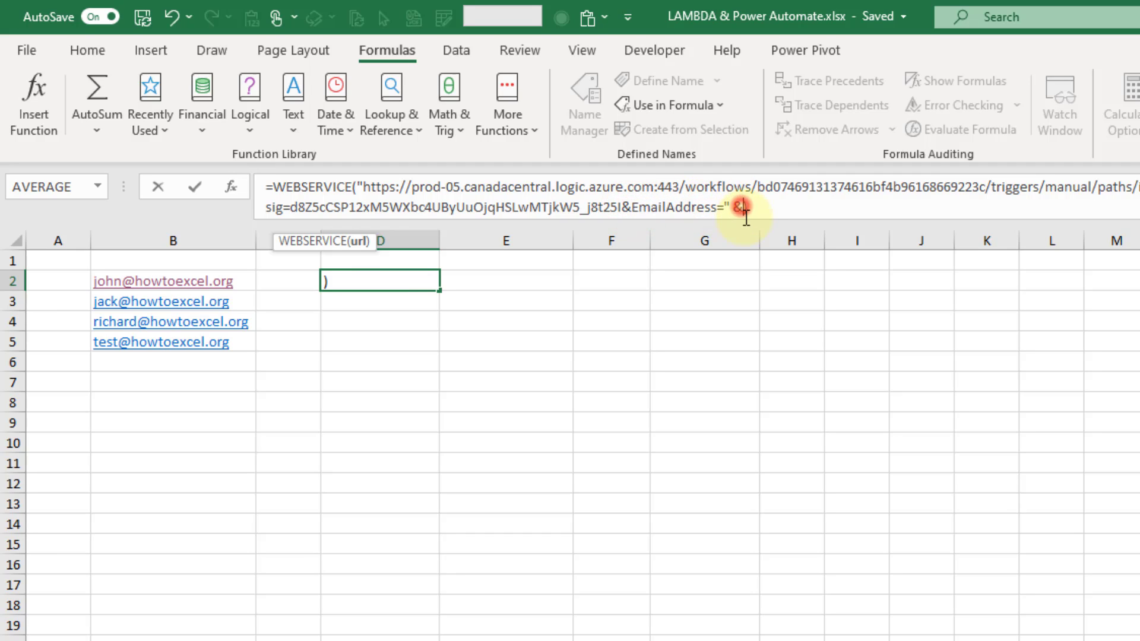
left_click(240, 279)
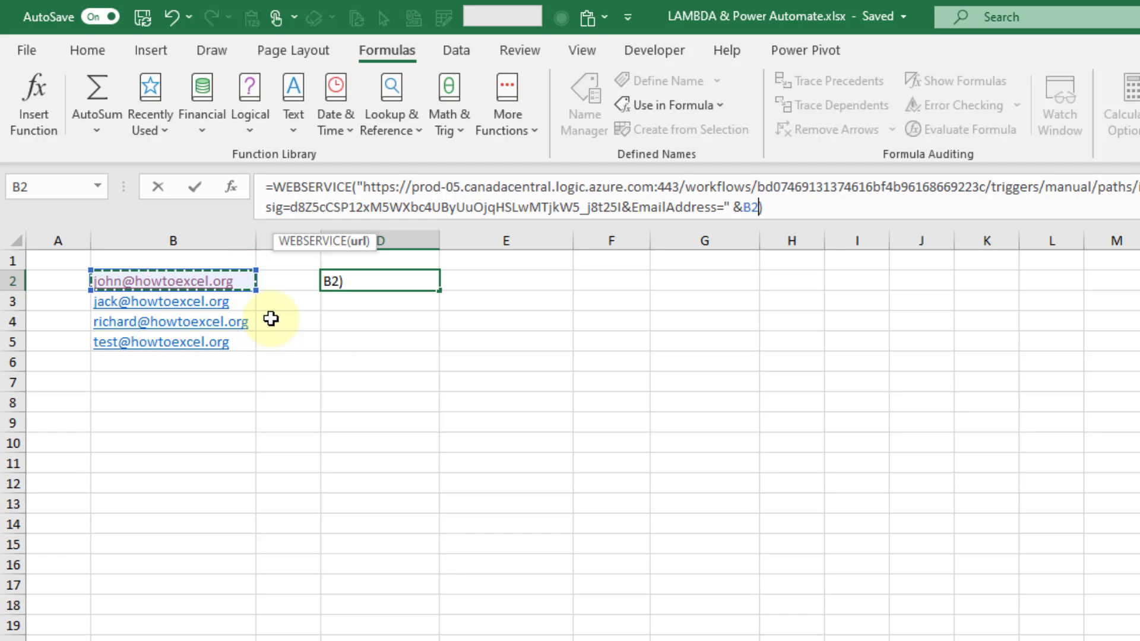
key("Return")
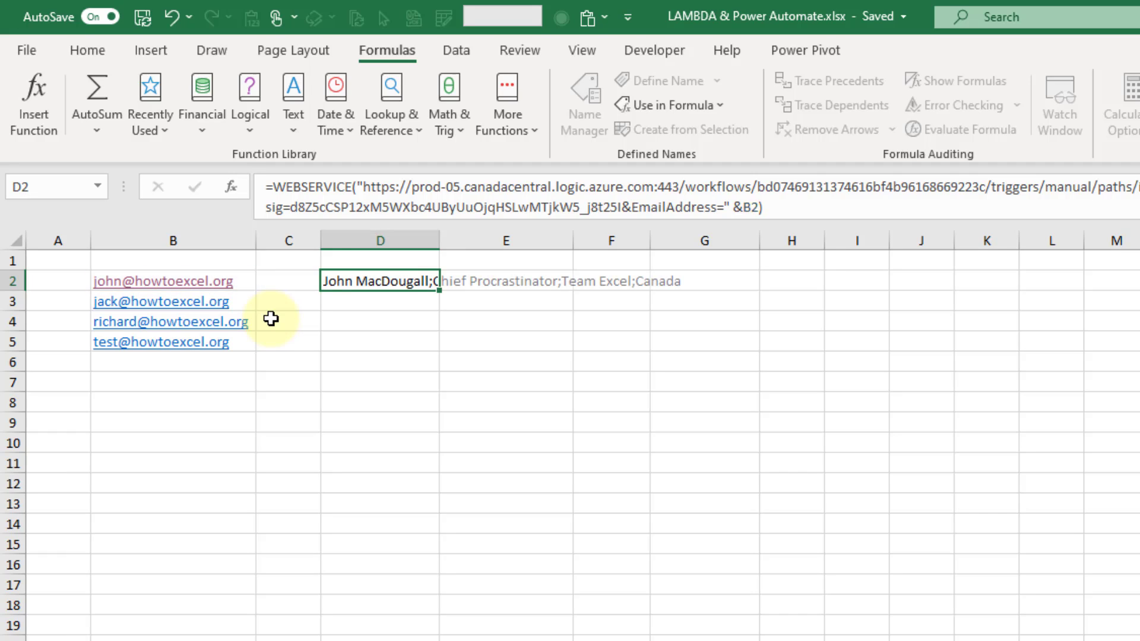
key("Up")
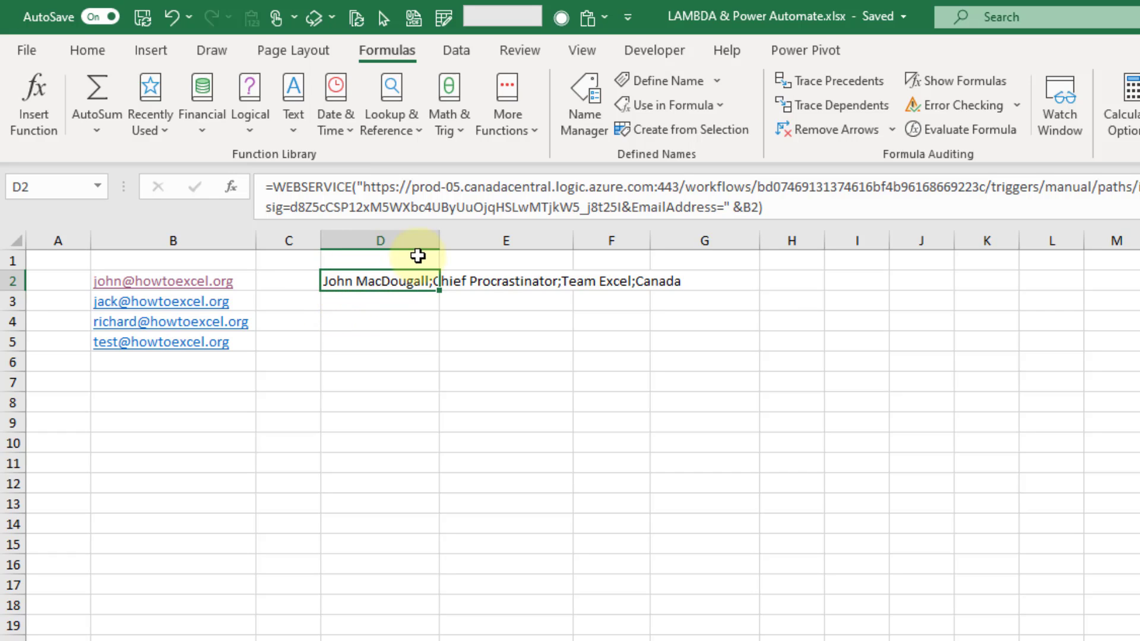
Auto-fit column D to its contents and examine the name, job title, department and country parts in D2
double_click(439, 240)
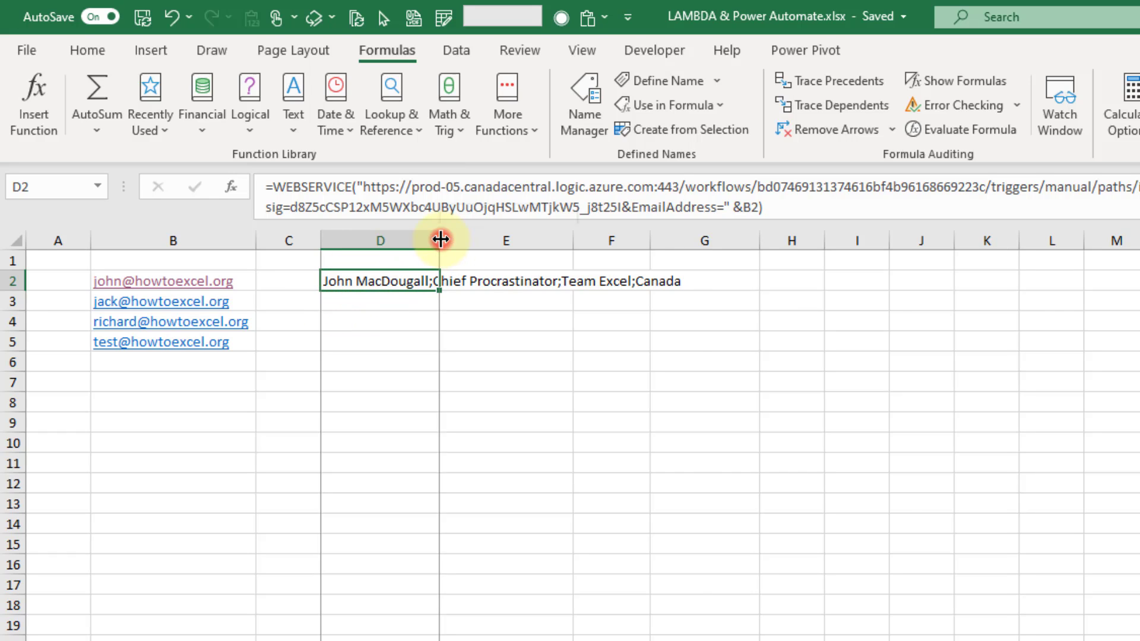
left_click(358, 285)
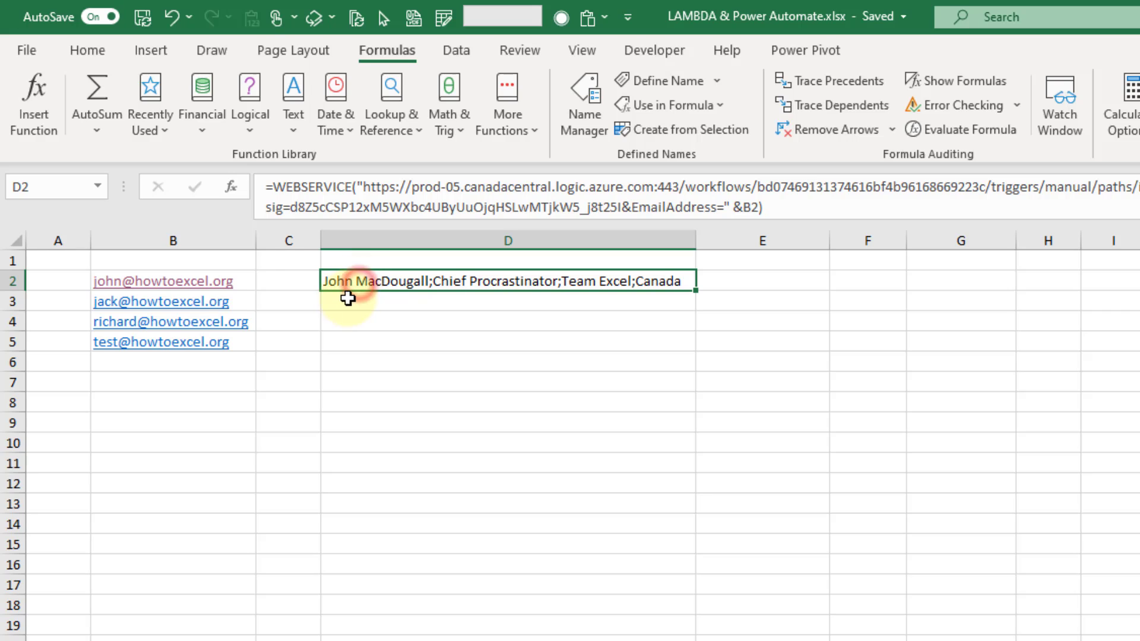
left_click(453, 279)
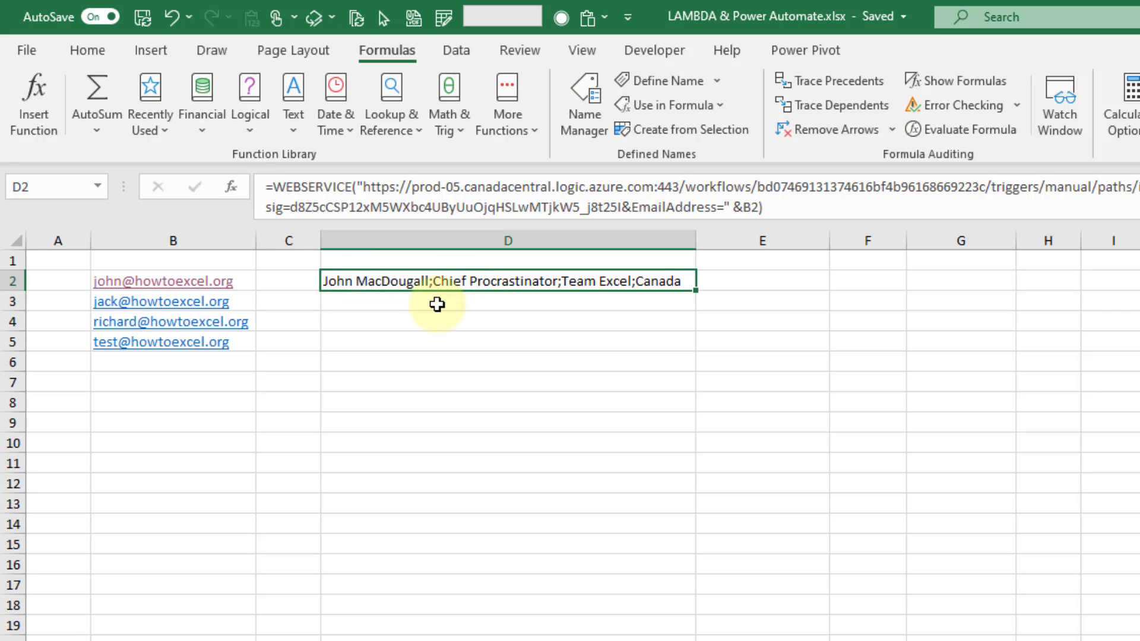
left_click(591, 280)
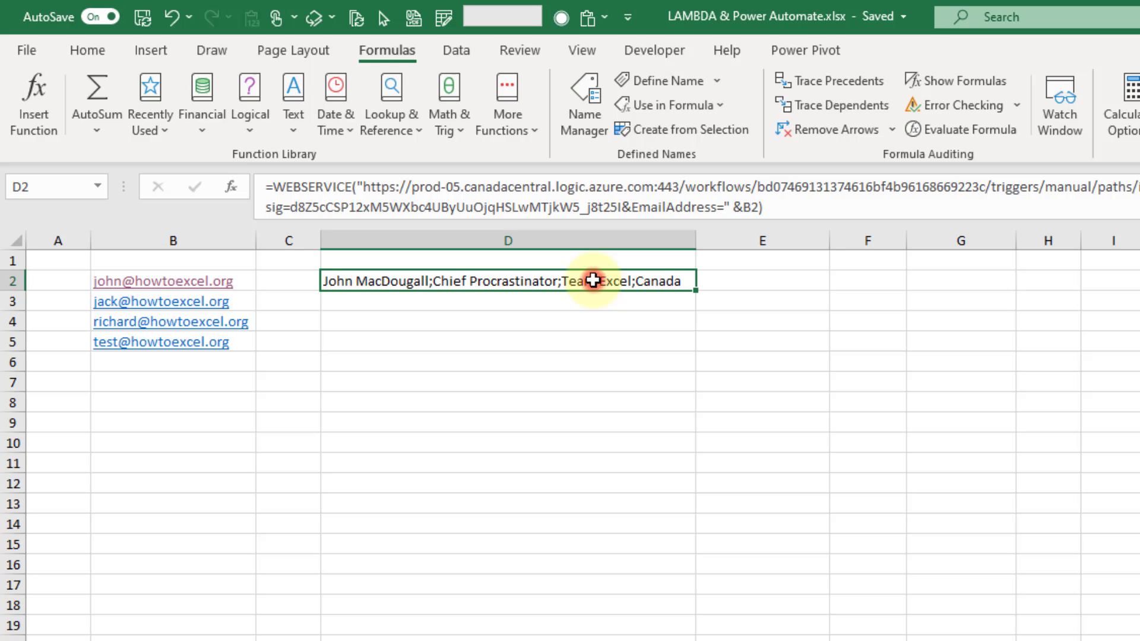
left_click(665, 280)
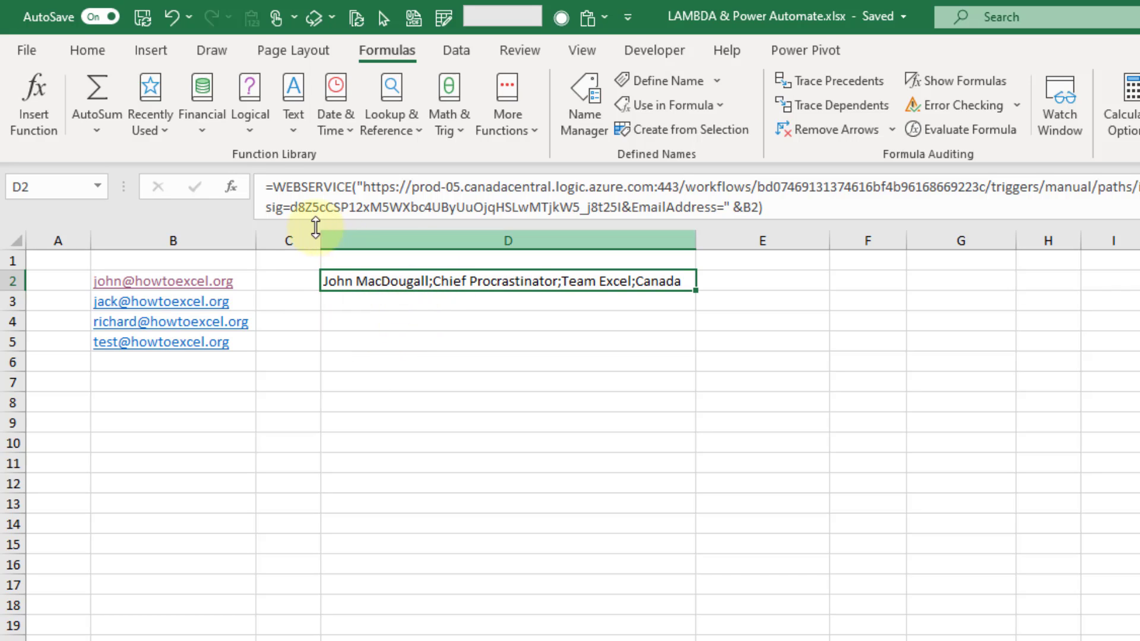
Insert the TEXTSPLIT function with an opening parenthesis in front of WEBSERVICE in D2's formula
left_click(274, 186)
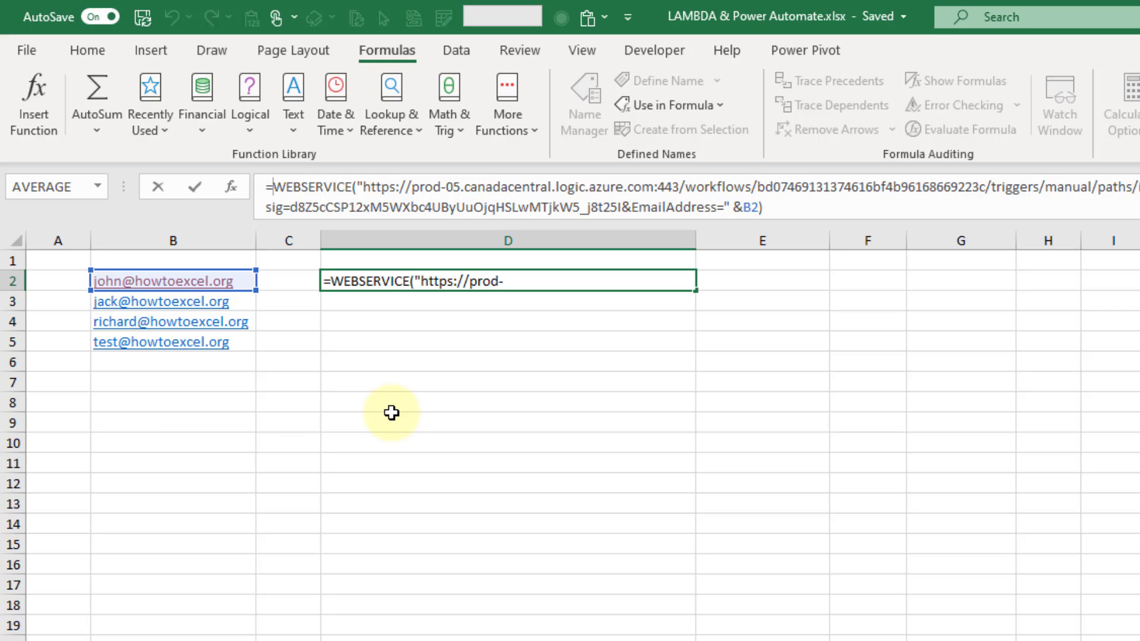
type("spi")
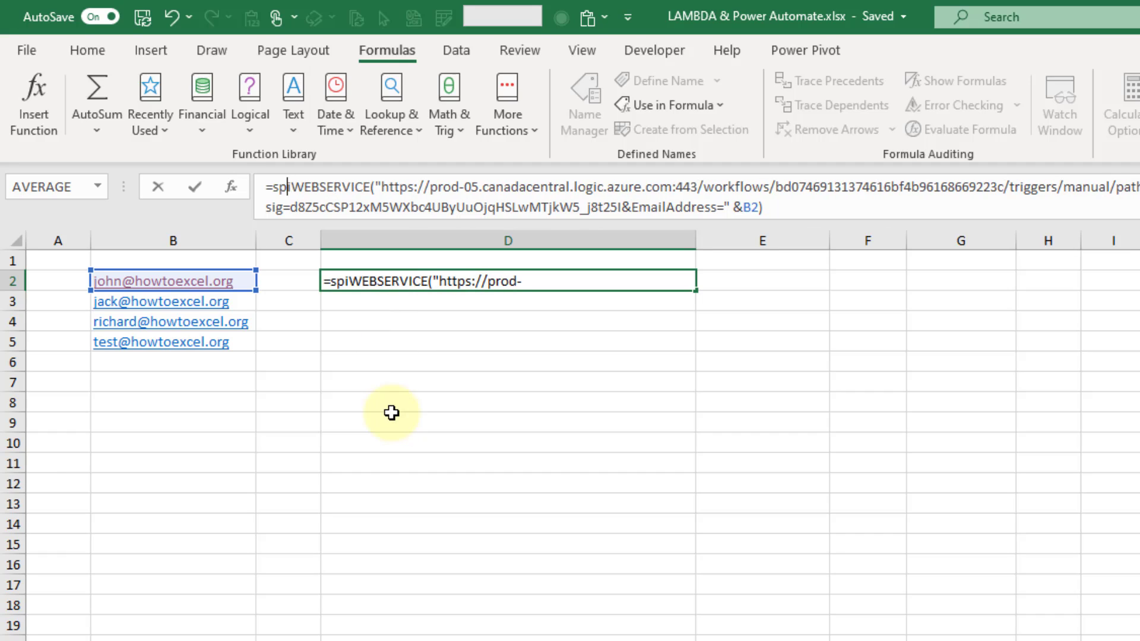
key("BackSpace")
key("BackSpace")
type("pli")
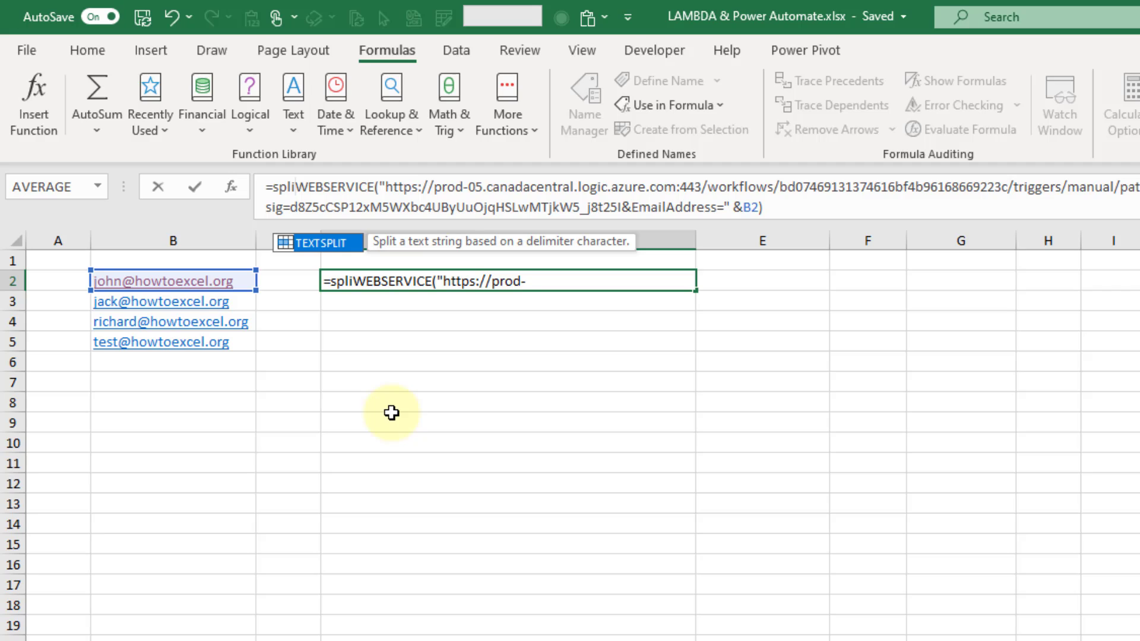
key("Tab")
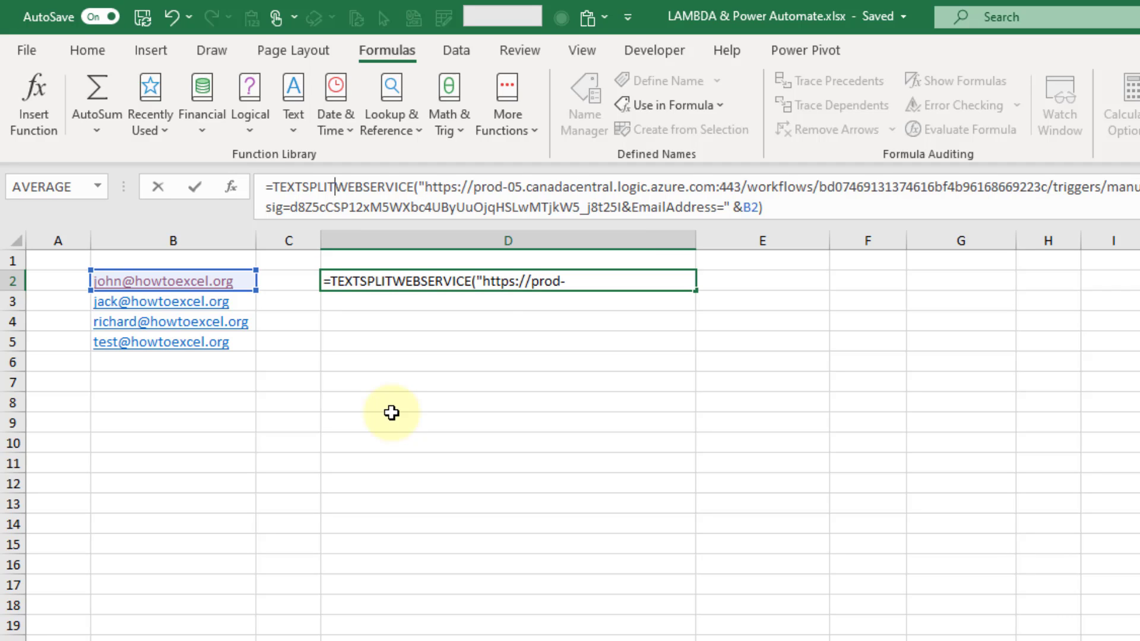
type("(")
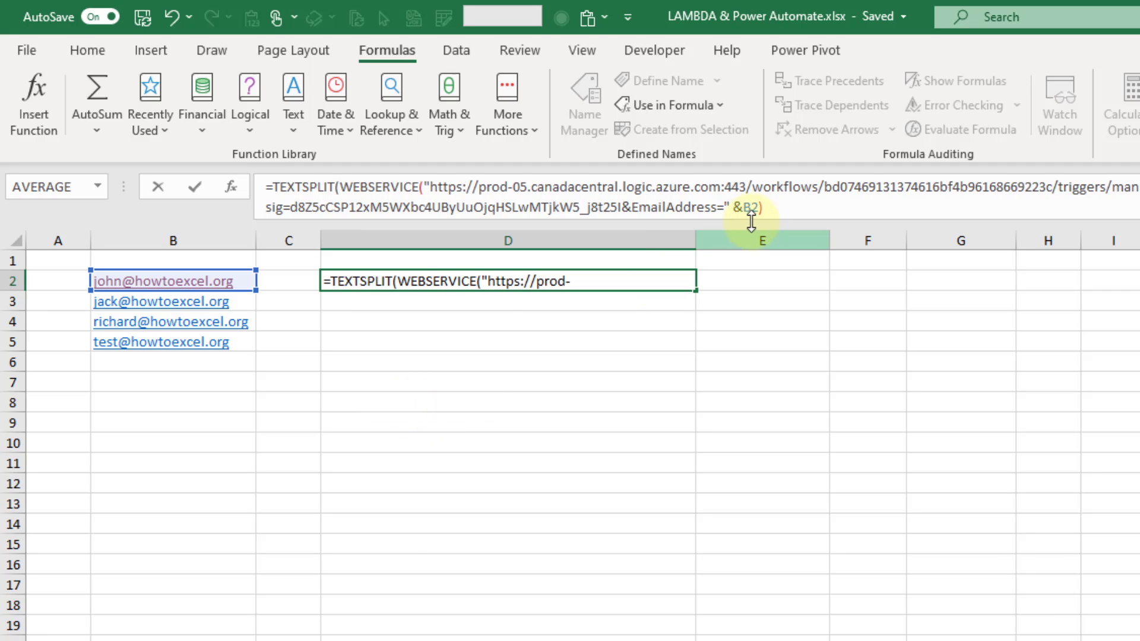
Complete TEXTSPLIT around the WEBSERVICE call with ";" as the delimiter, enter the formula and check the separate values across row 2
left_click(773, 207)
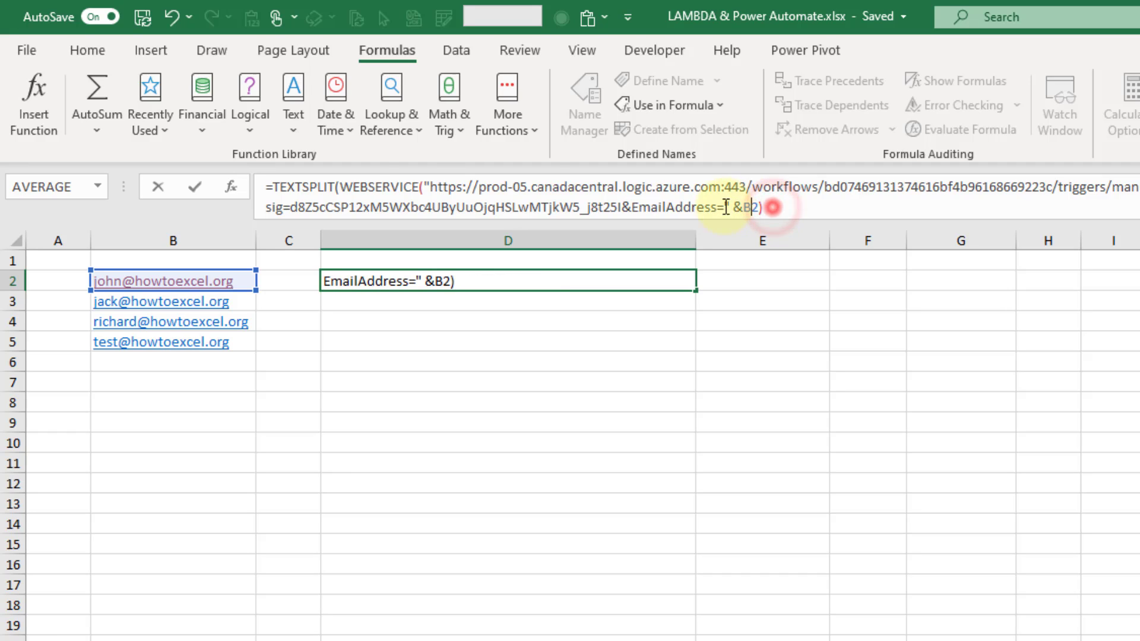
left_click_drag(773, 207, 345, 187)
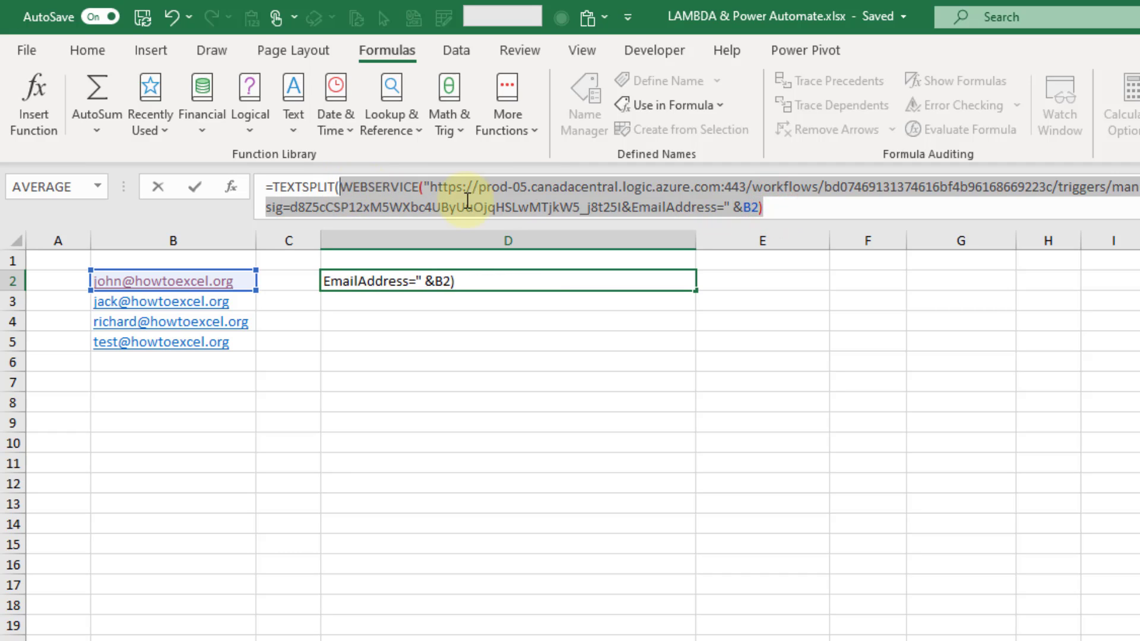
left_click(794, 207)
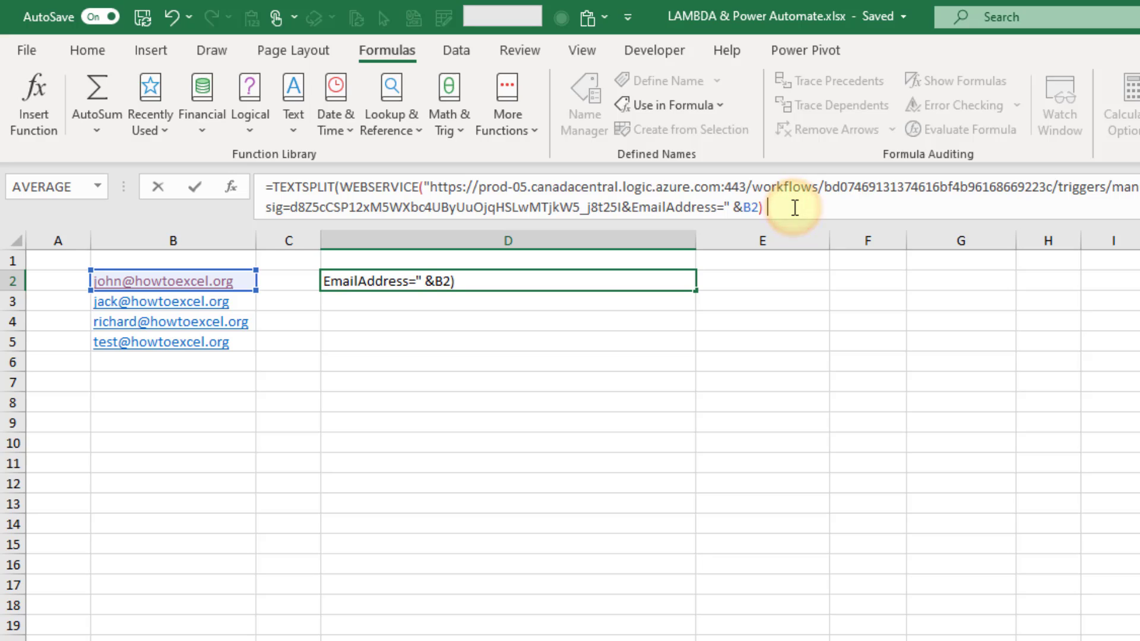
type(",")
type(" ;")
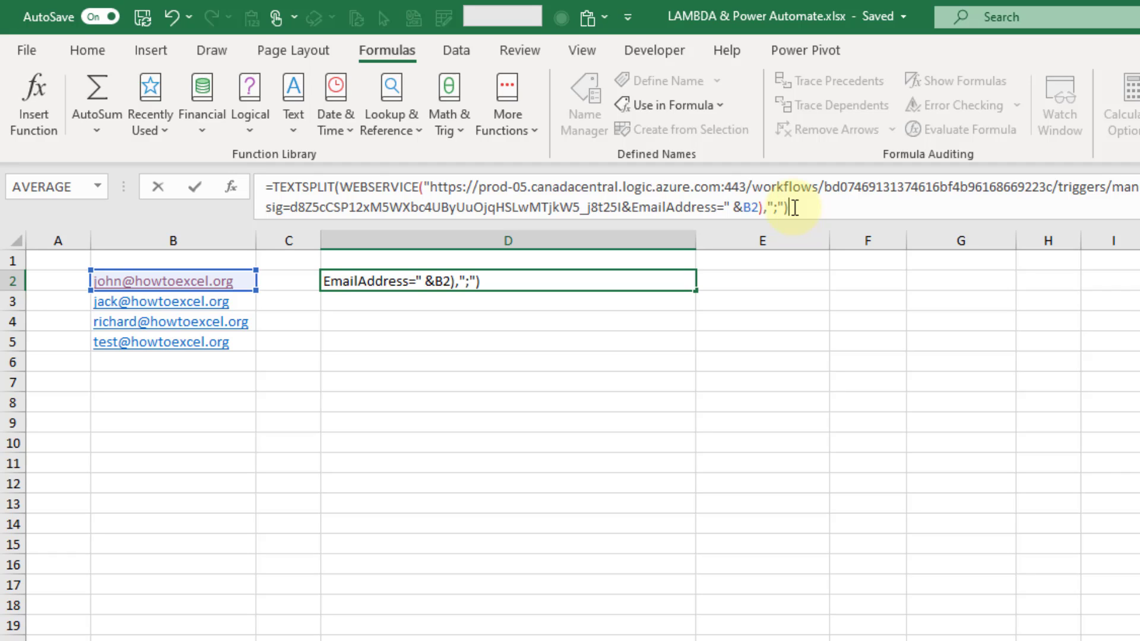
key("Return")
key("Up")
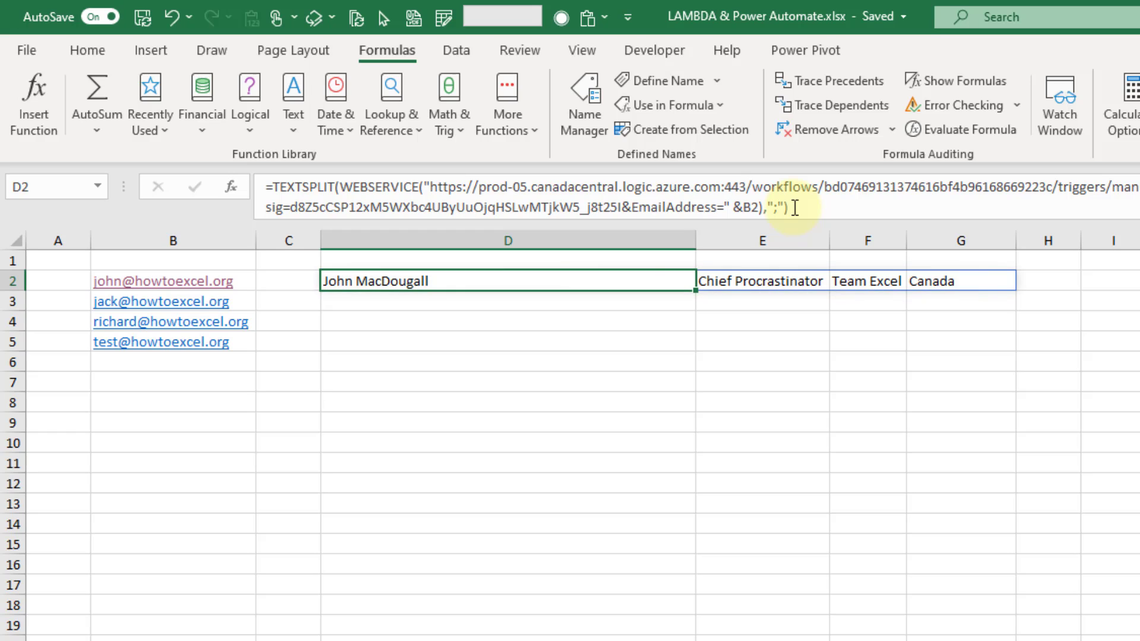
key("Right")
key("Right")
key("Right")
key("Left")
key("Left")
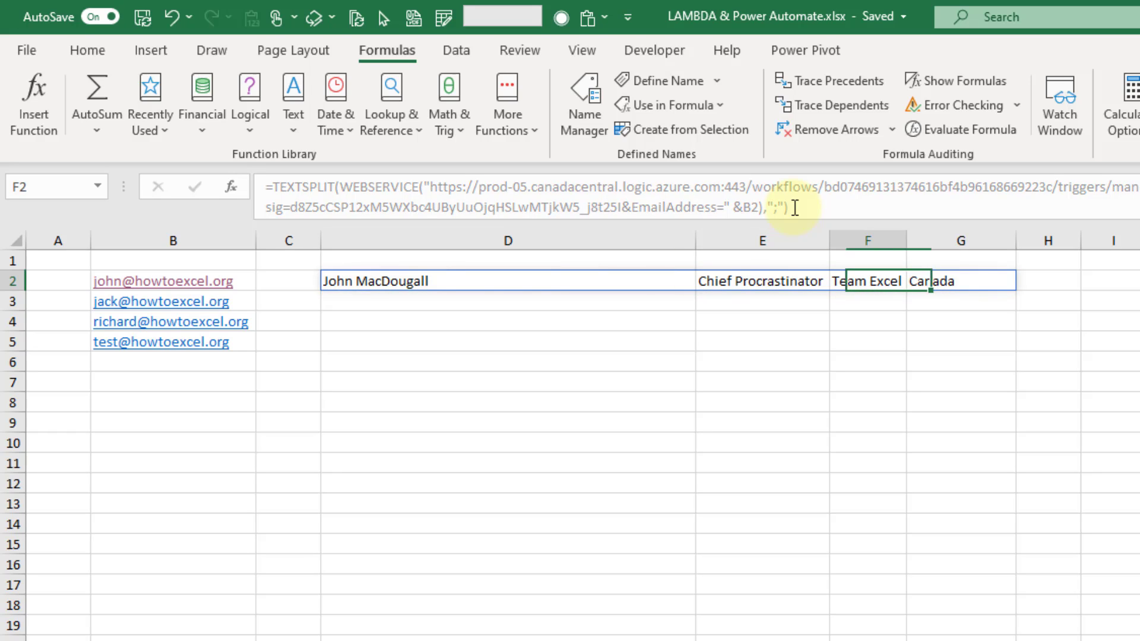
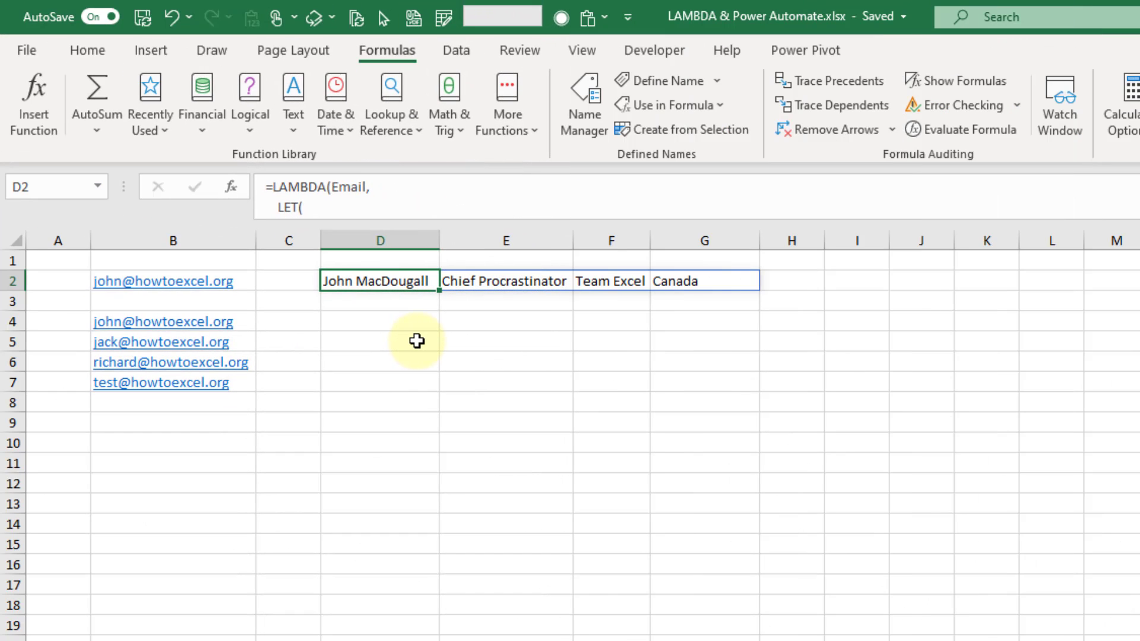
Expand the formula bar for D2 and examine how the LAMBDA's Email parameter feeds the EmailAddress value in the WEBSERVICE URL
mouse_move(360, 222)
left_mouse_down()
mouse_move(348, 480)
mouse_move(356, 450)
left_mouse_up()
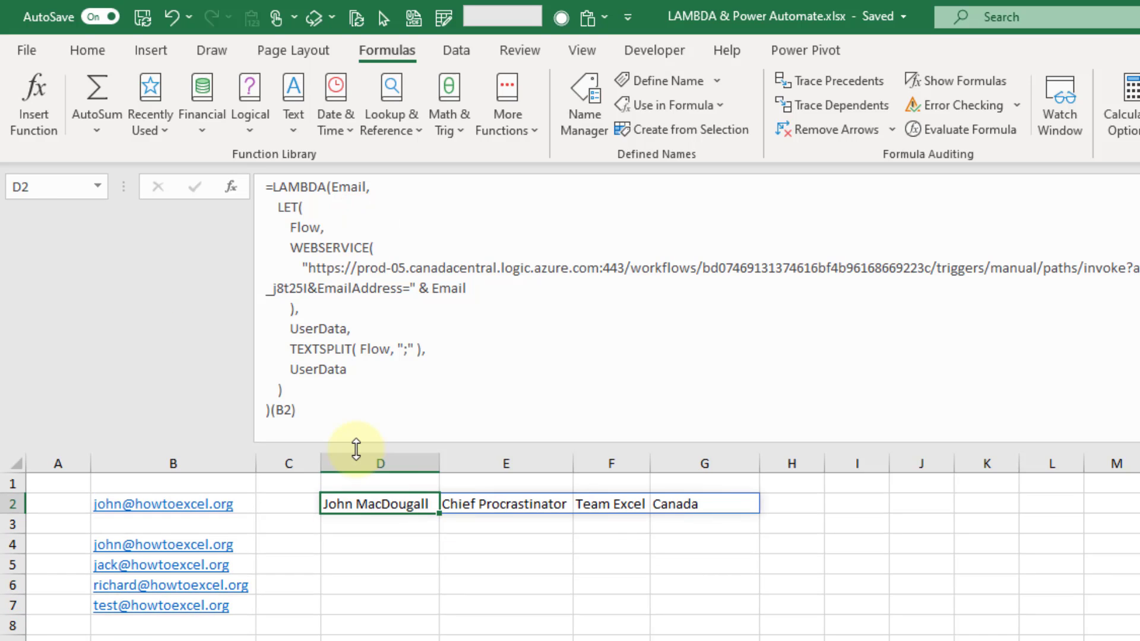
left_click(300, 251)
left_click_drag(302, 252, 296, 306)
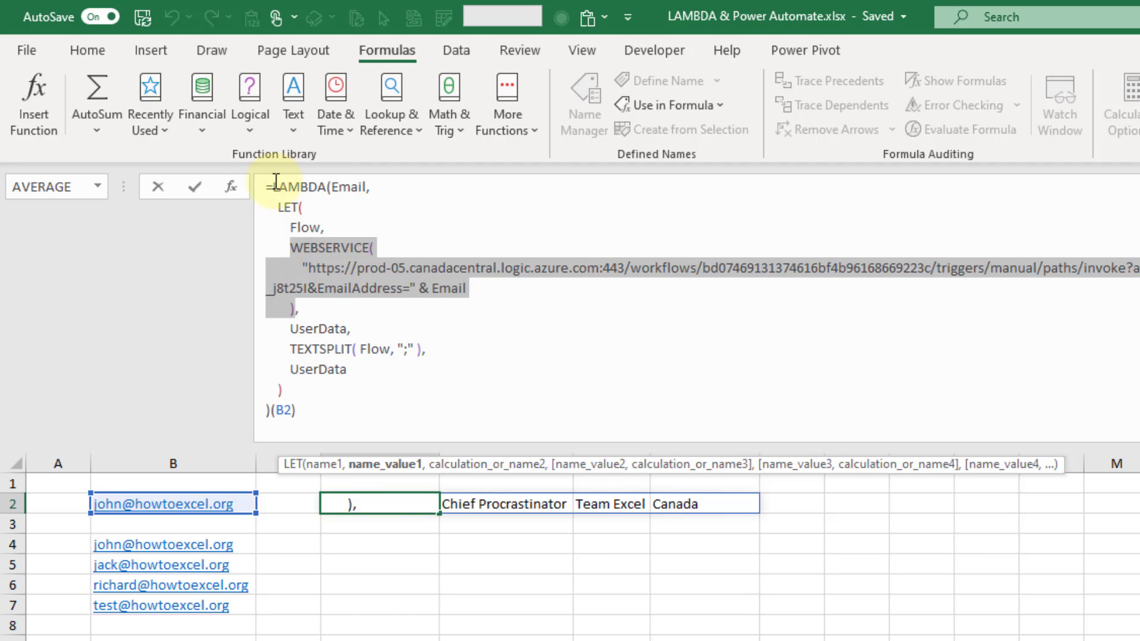
left_click_drag(275, 181, 367, 187)
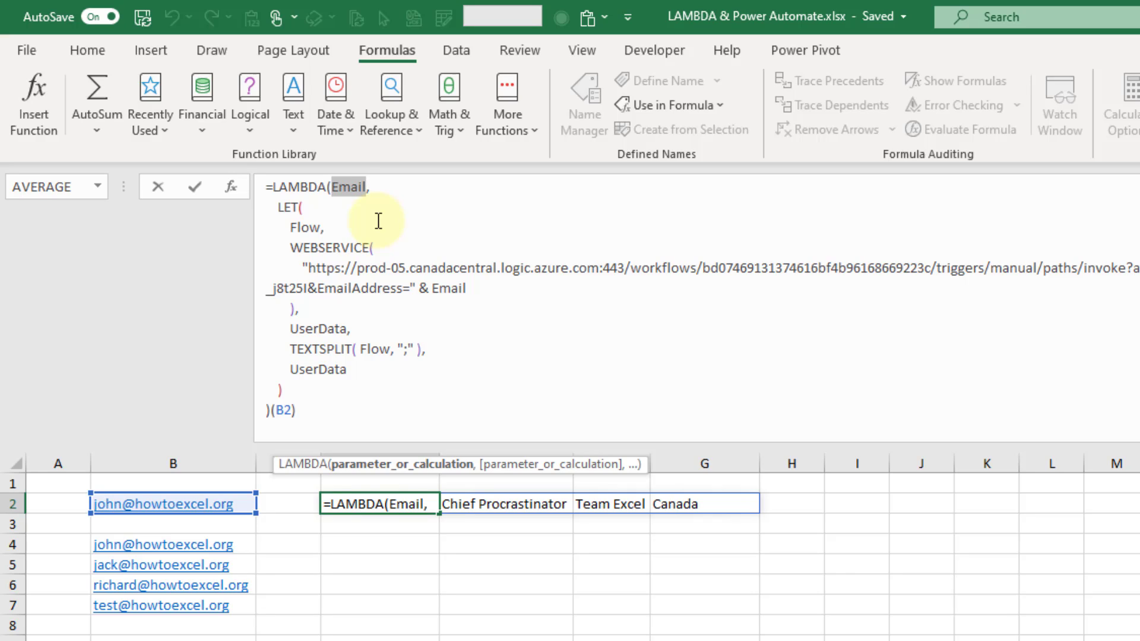
left_click(437, 290)
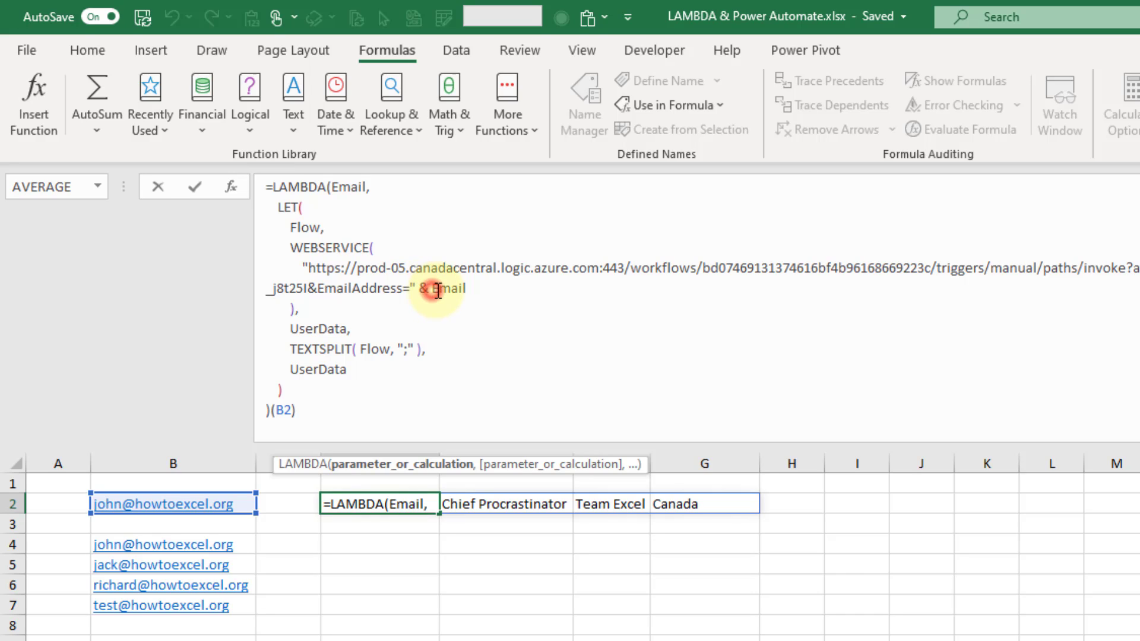
left_click_drag(436, 290, 466, 290)
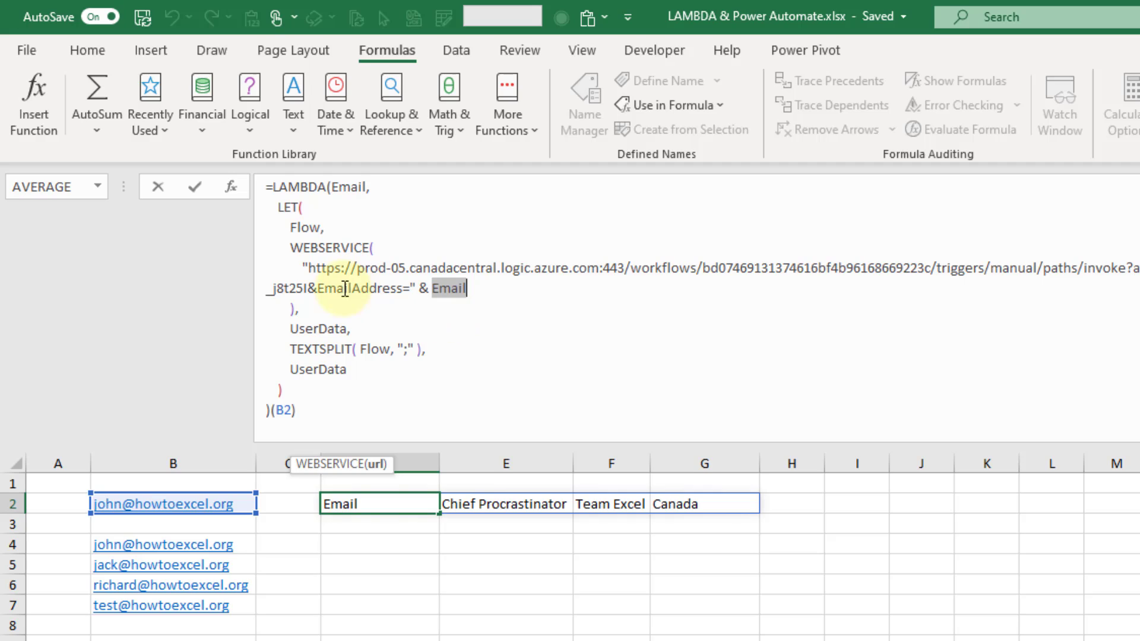
left_click(322, 285)
left_click_drag(323, 285, 403, 290)
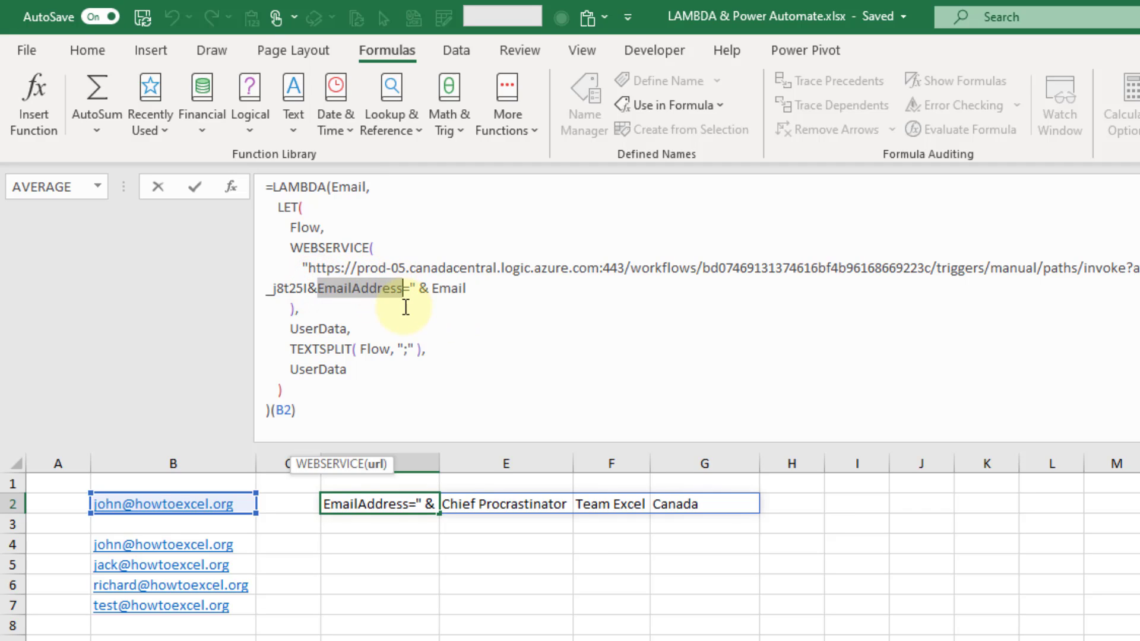
left_click_drag(294, 309, 265, 255)
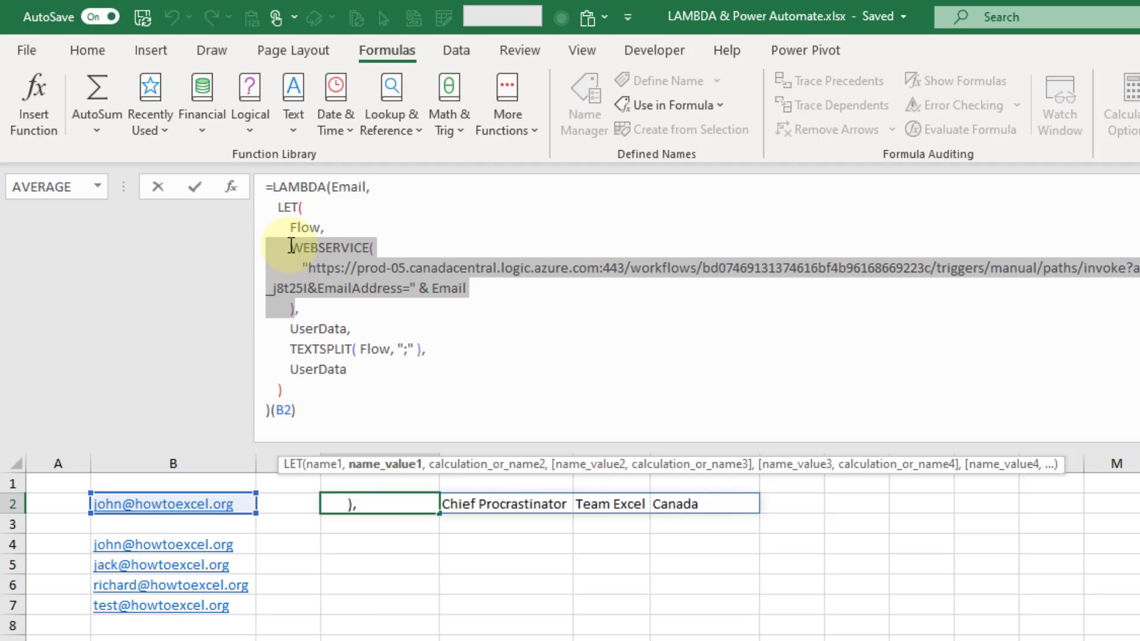
Examine how LET assigns the WEBSERVICE call to Flow and the TEXTSPLIT of Flow to UserData, with UserData as the final argument
left_click(298, 208)
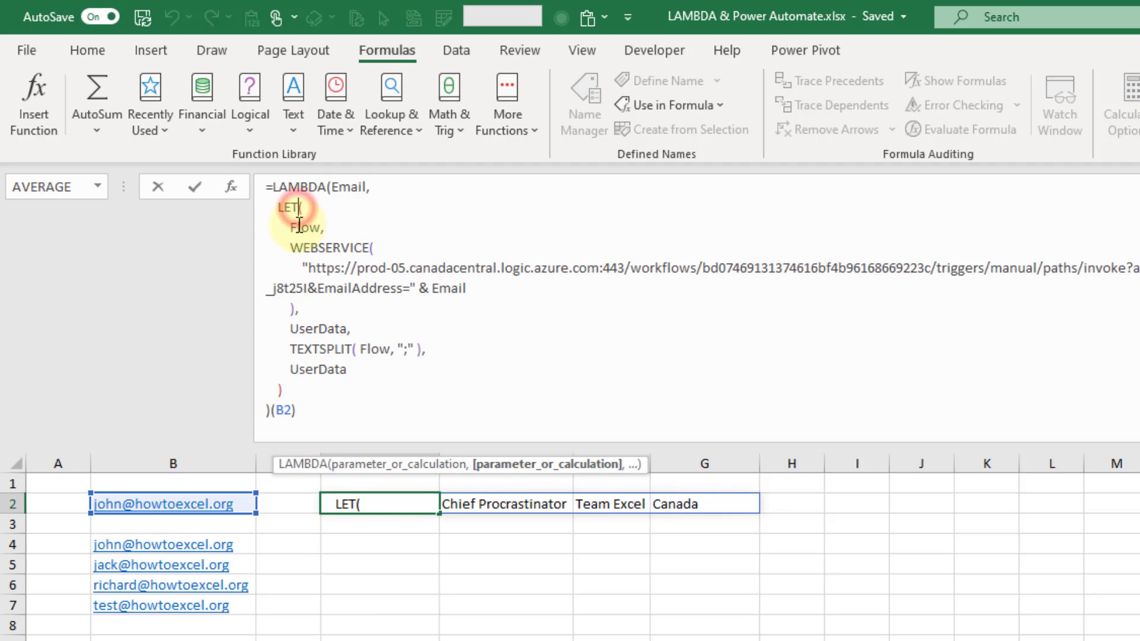
left_click_drag(289, 226, 320, 227)
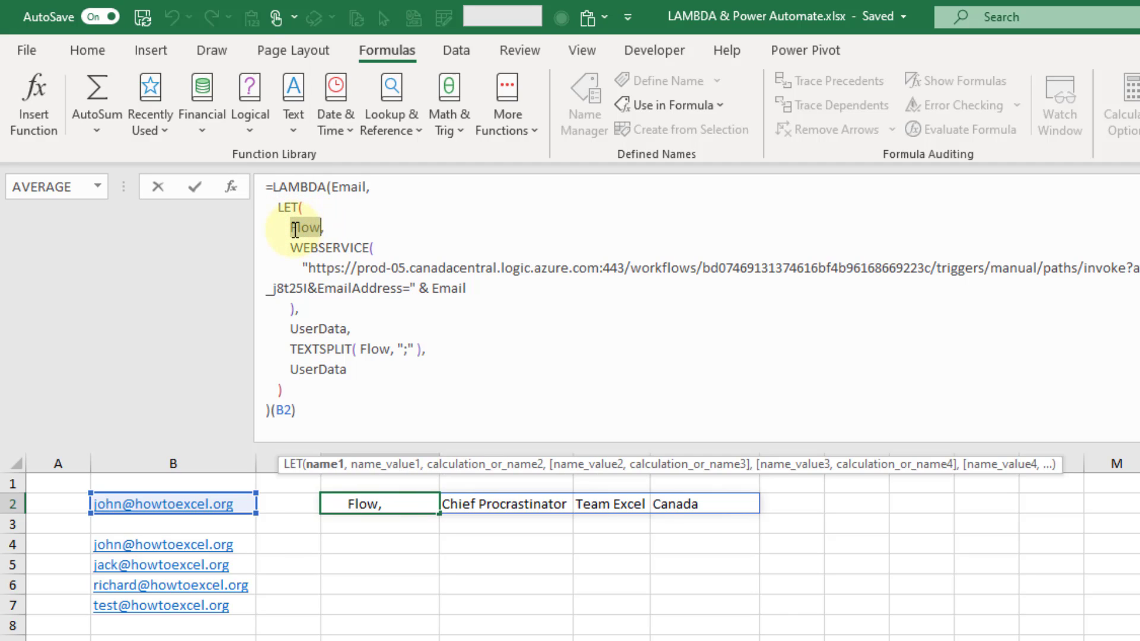
left_click_drag(290, 227, 319, 227)
left_click_drag(269, 247, 351, 327)
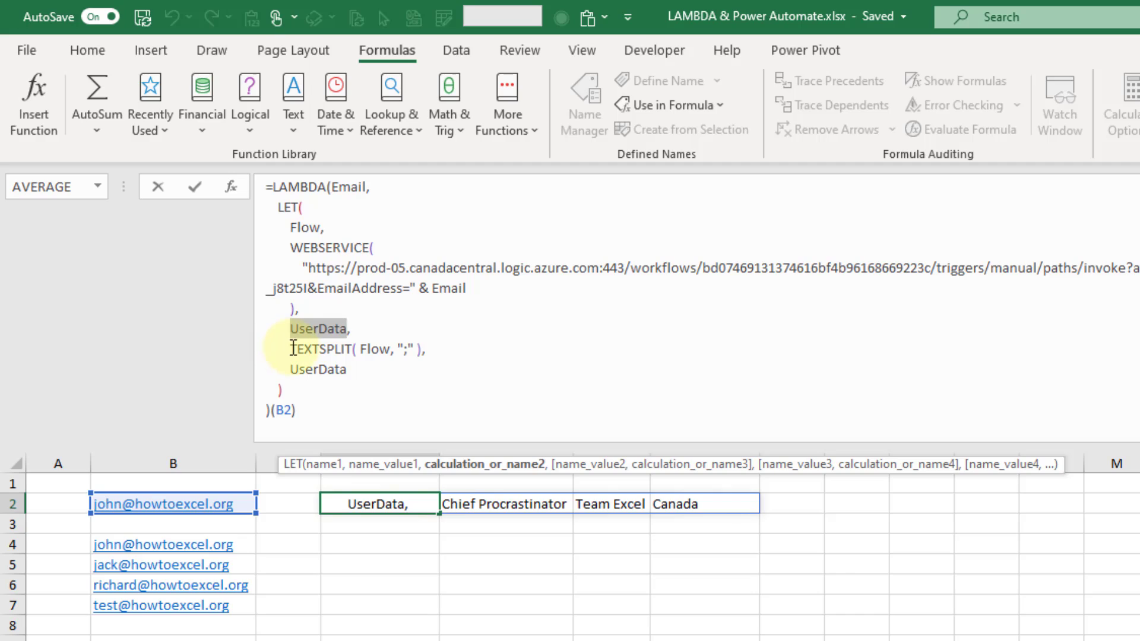
left_click_drag(290, 349, 407, 349)
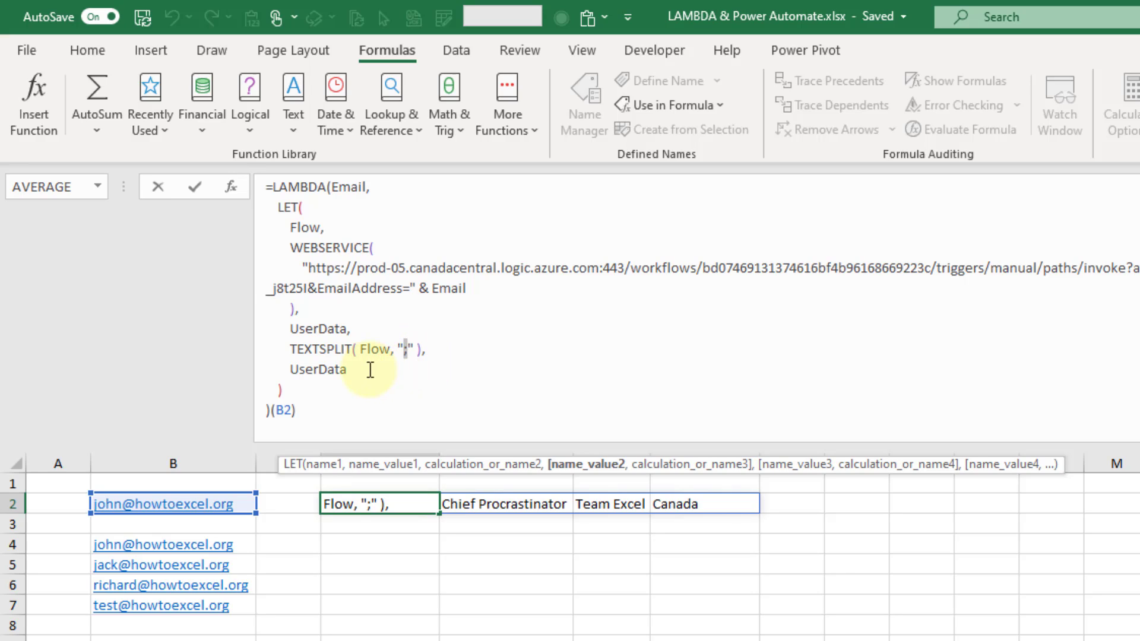
left_click_drag(290, 369, 350, 368)
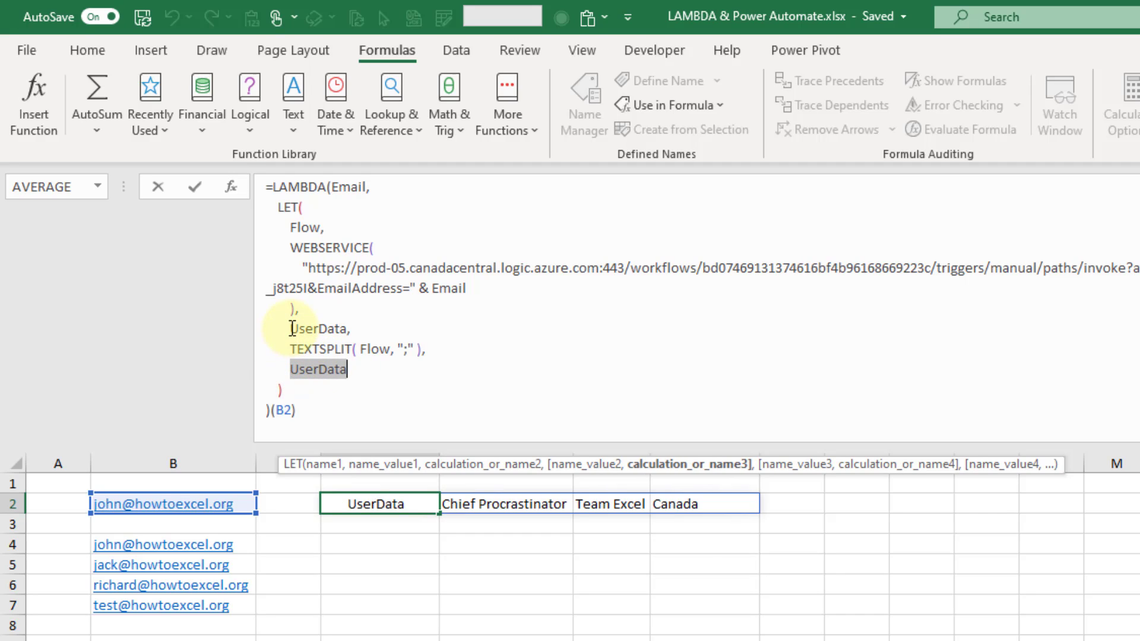
left_click_drag(292, 328, 348, 328)
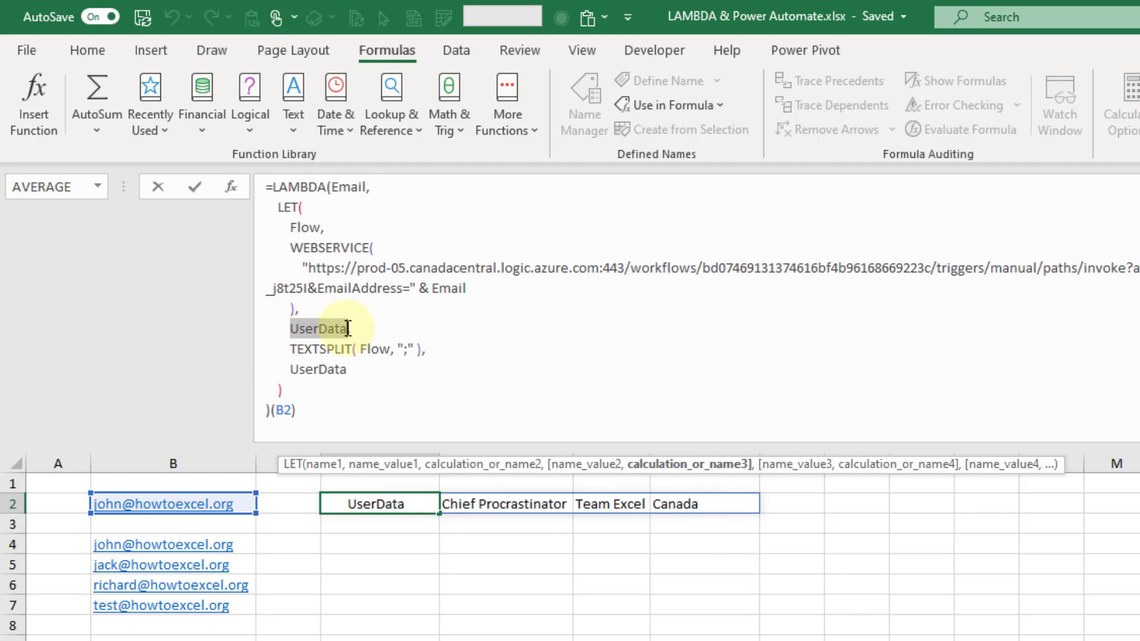
double_click(336, 369)
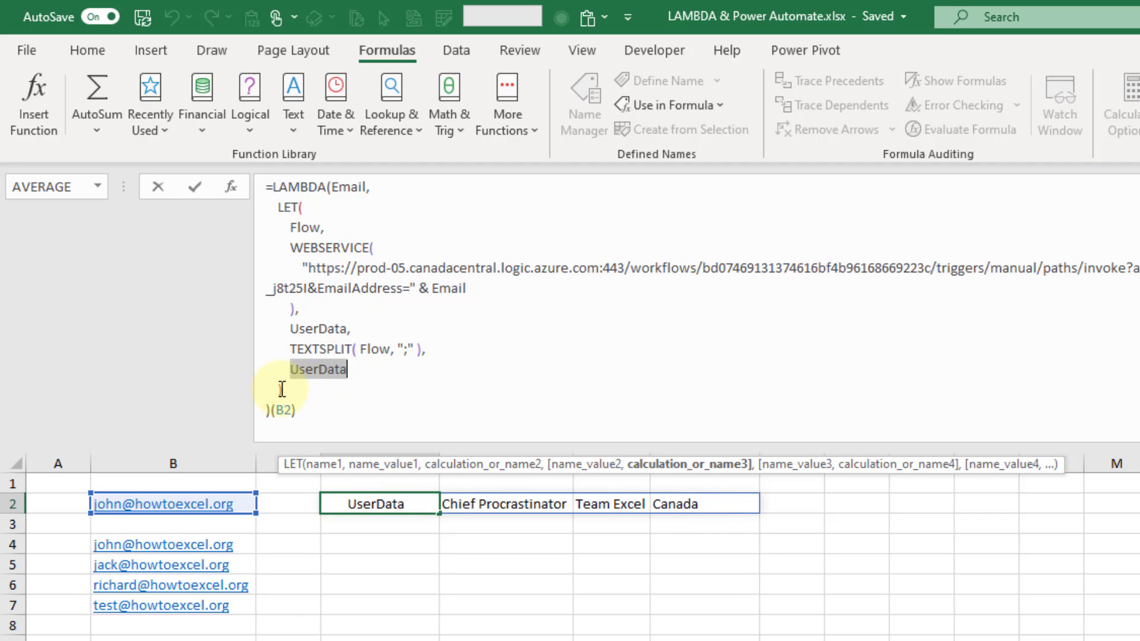
Review the LET block and the complete LAMBDA definition preceding (B2), and close D2's formula unchanged
left_click_drag(284, 391, 254, 208)
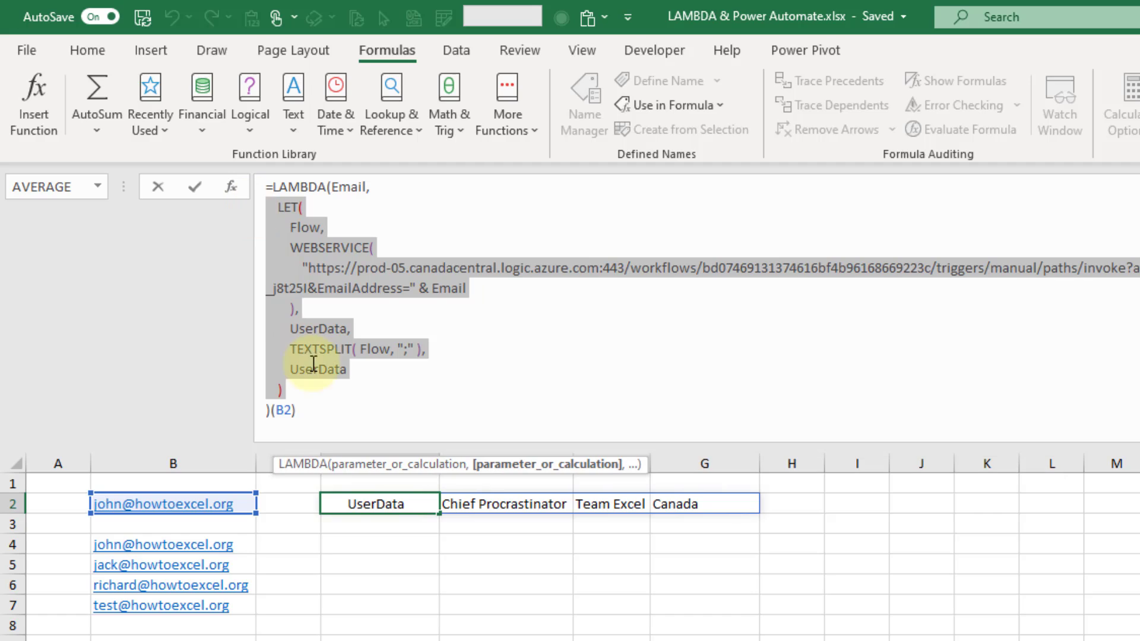
left_click_drag(307, 390, 259, 211)
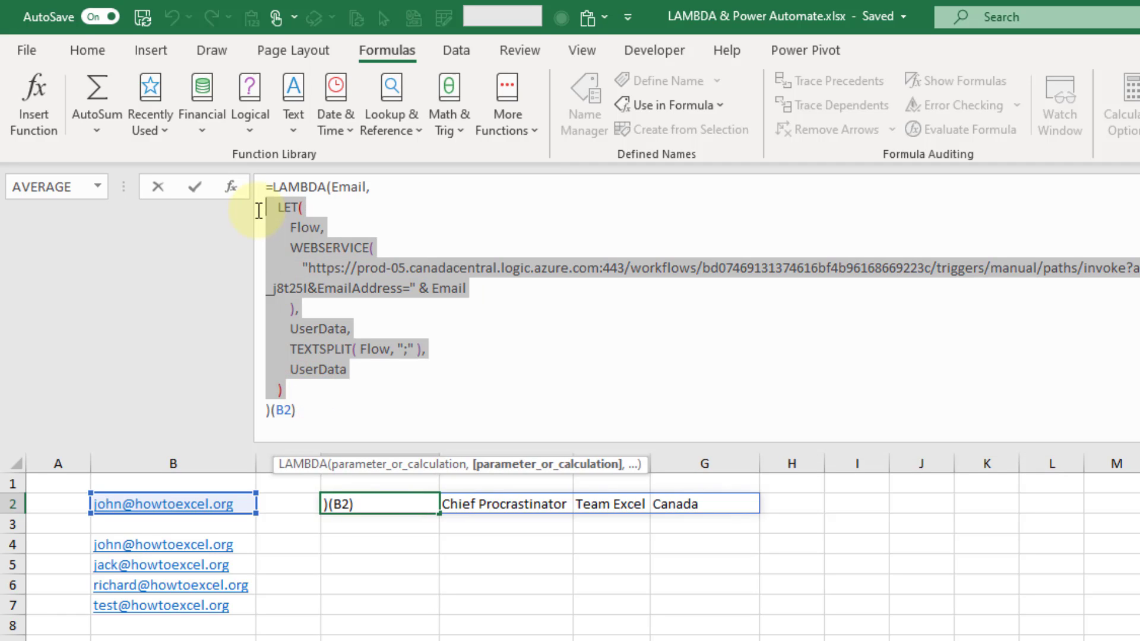
left_click_drag(268, 410, 267, 187)
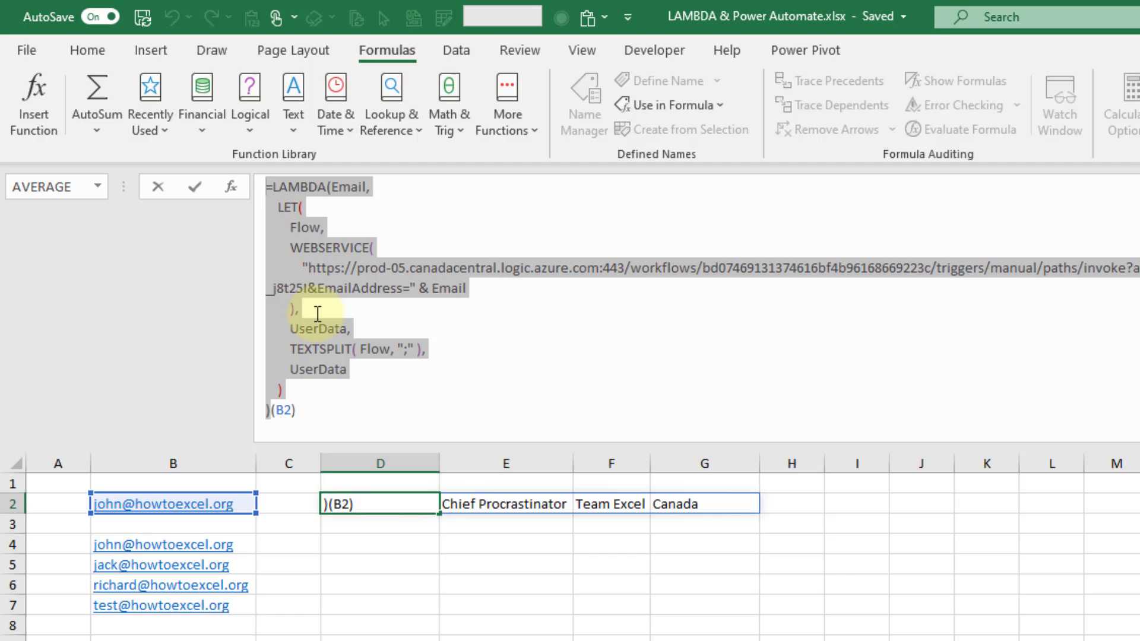
key("Return")
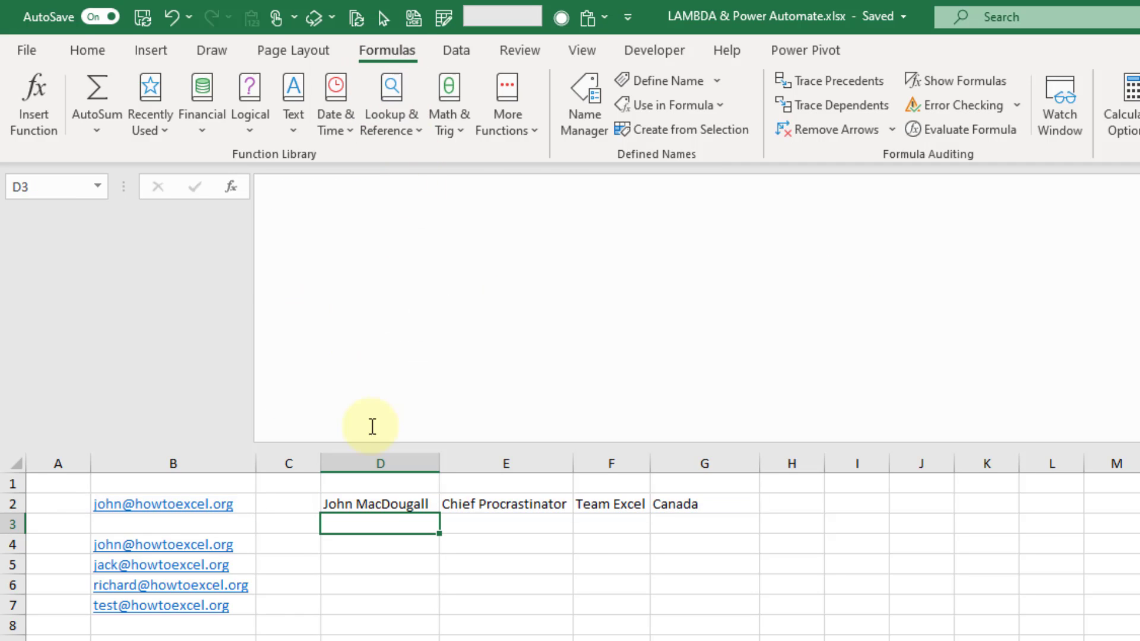
Collapse the formula bar and open the workbook's USER defined name for editing
left_click_drag(364, 442, 369, 196)
left_click(392, 51)
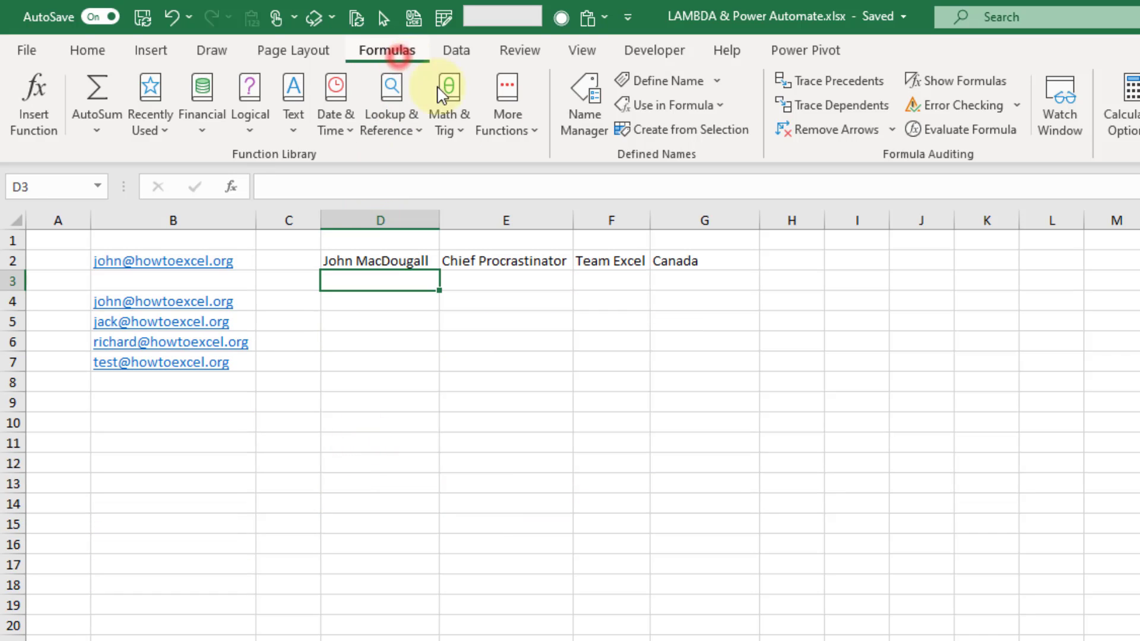
left_click(591, 108)
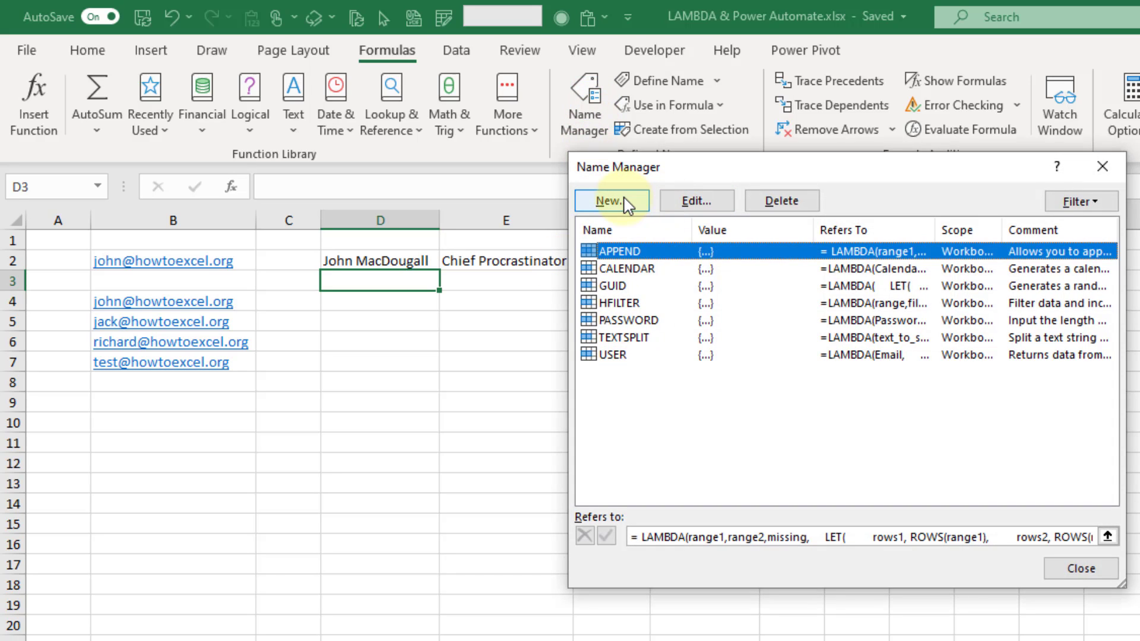
left_click(628, 356)
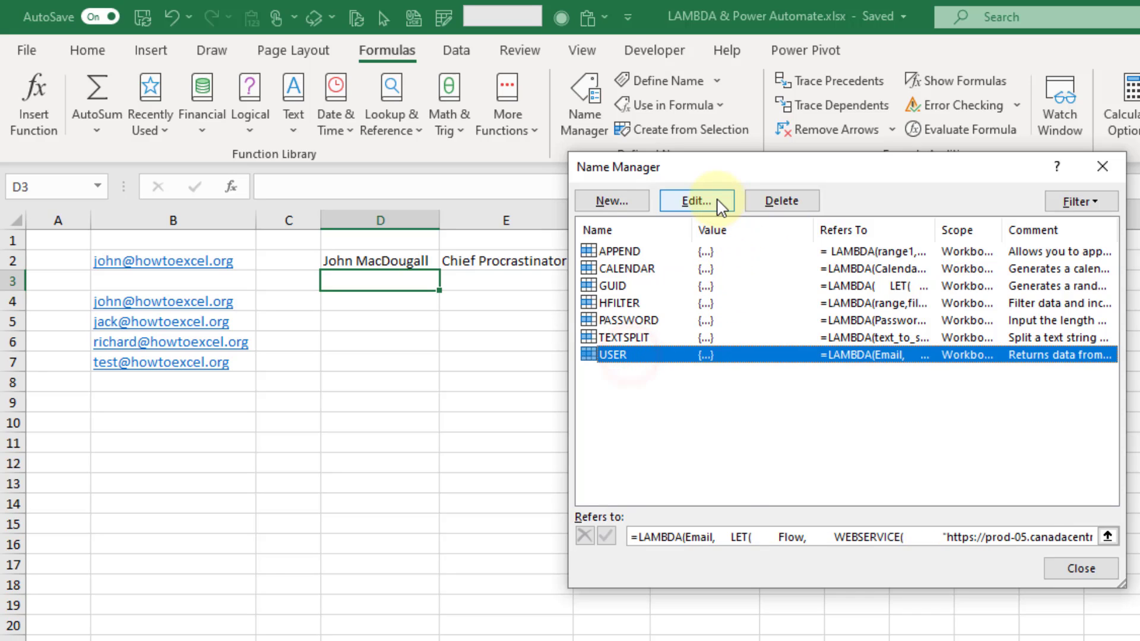
left_click(696, 201)
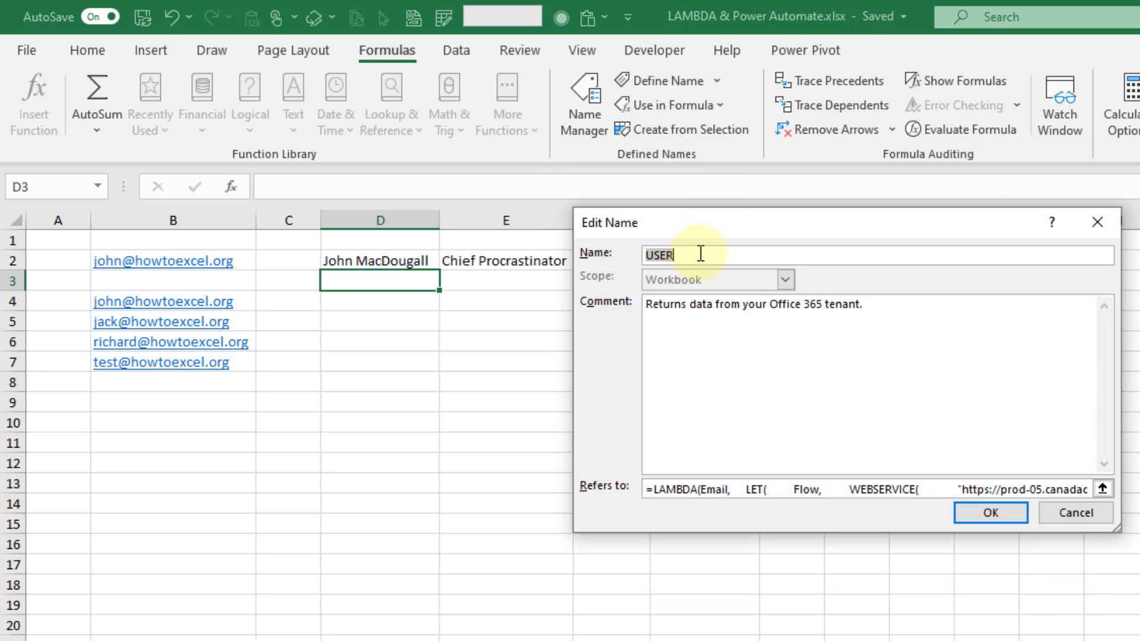
Examine the USER definition's name, comment and referenced LAMBDA formula, and accept it without changes
left_click(698, 253)
left_click(699, 254)
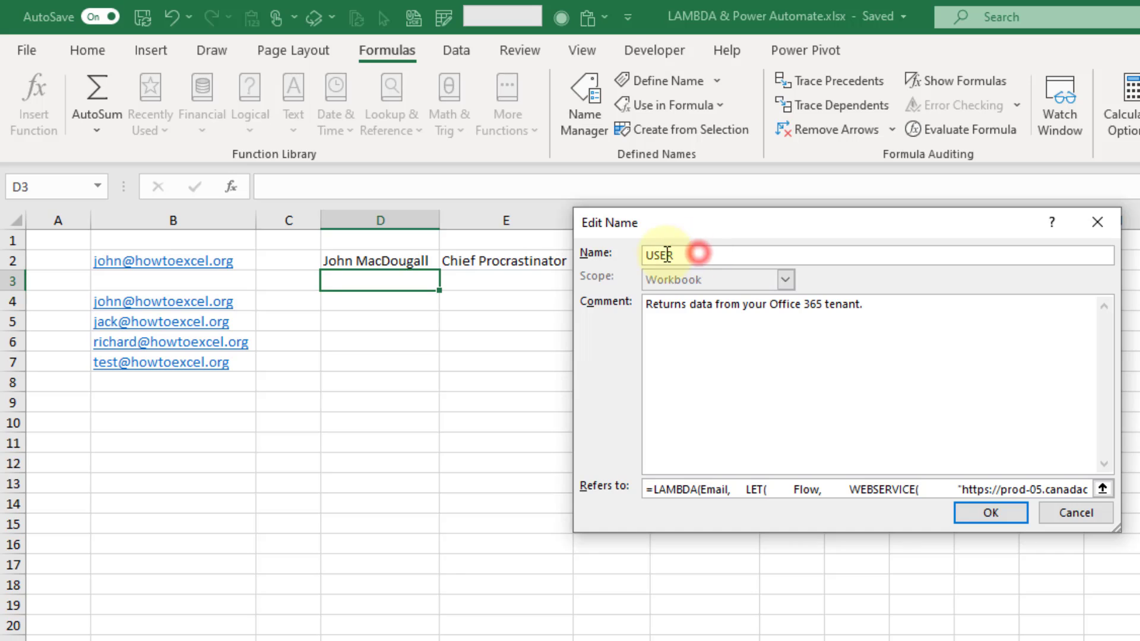
double_click(667, 255)
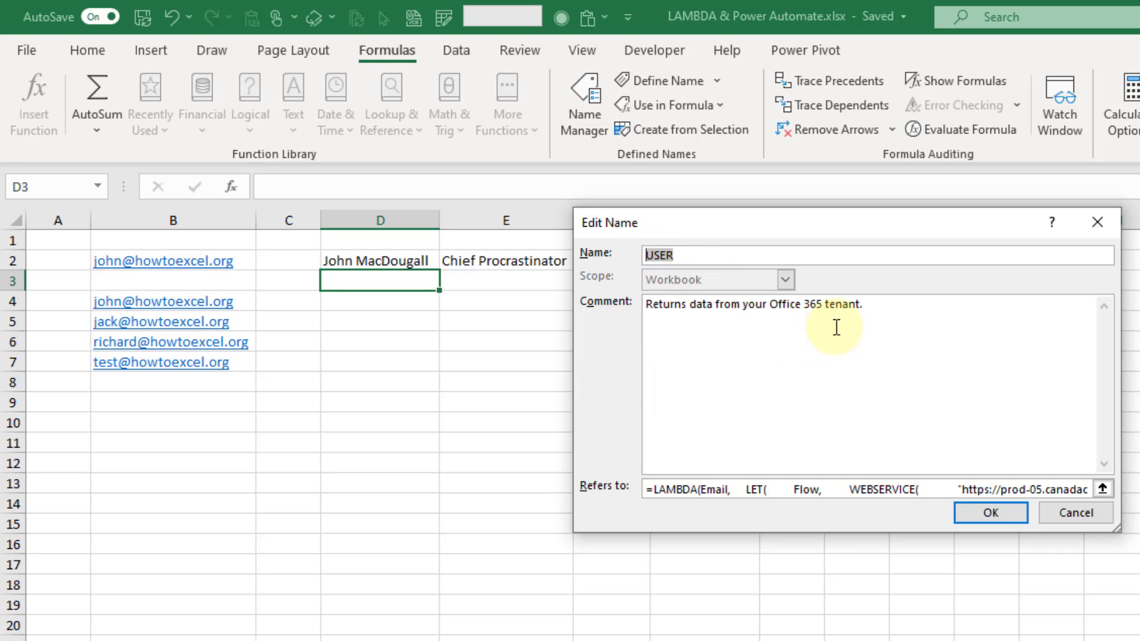
left_click_drag(870, 304, 649, 312)
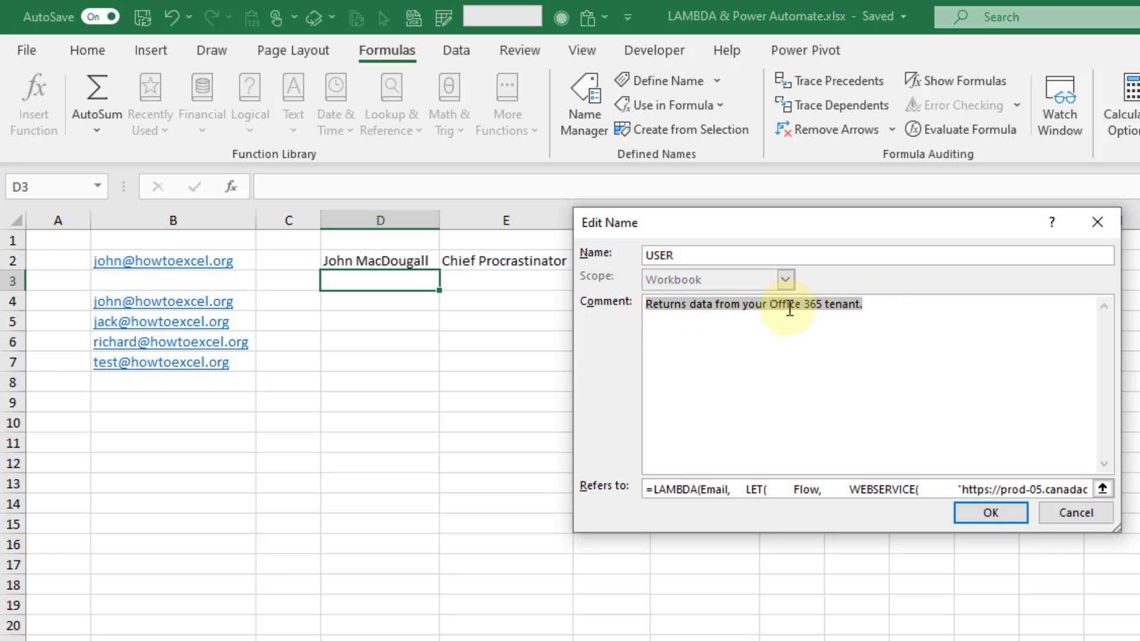
left_click(655, 491)
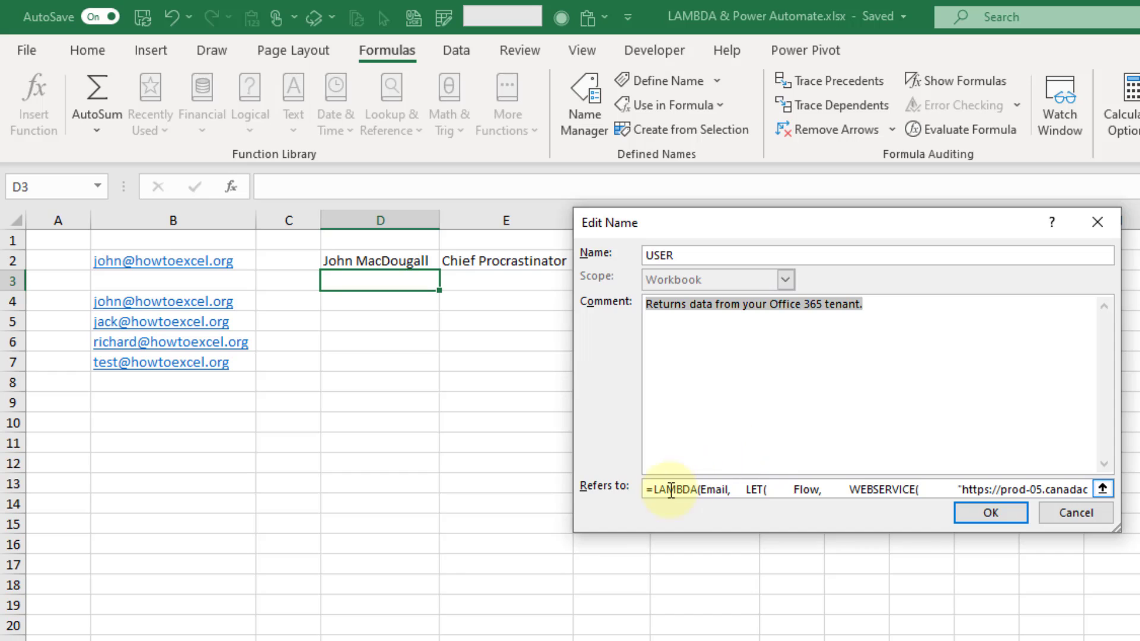
left_click_drag(653, 491, 1139, 490)
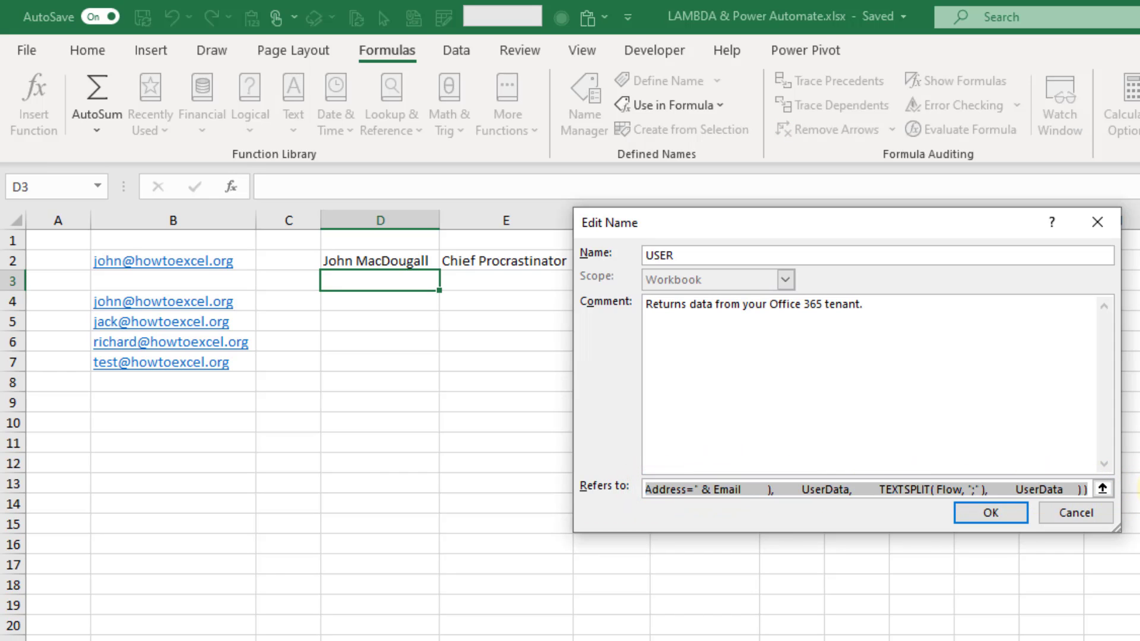
key("End")
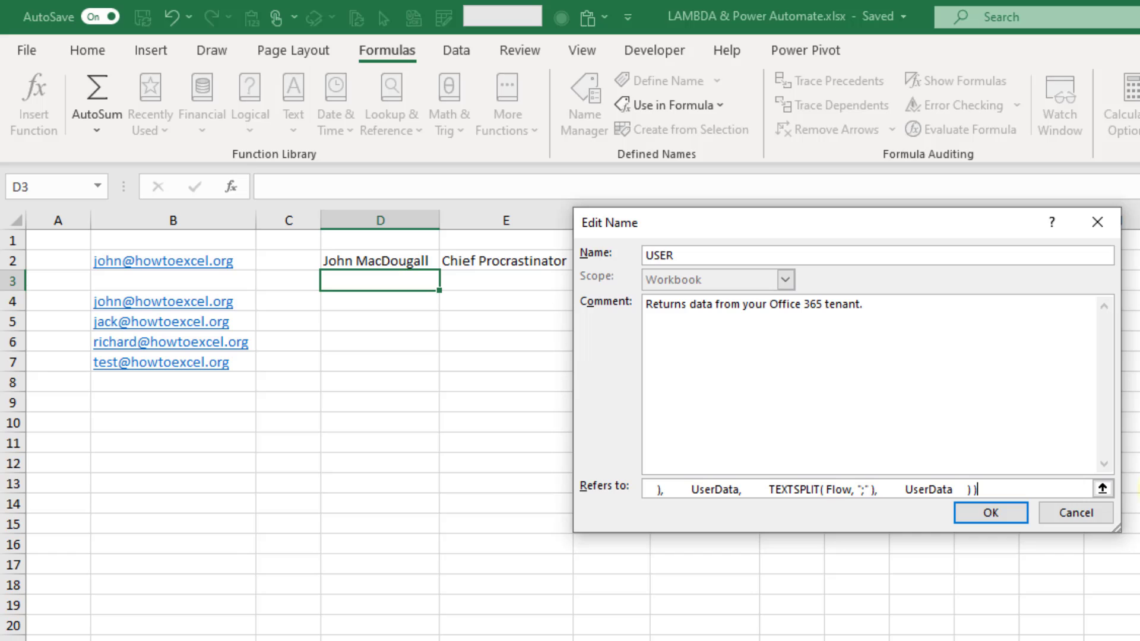
left_click(1004, 513)
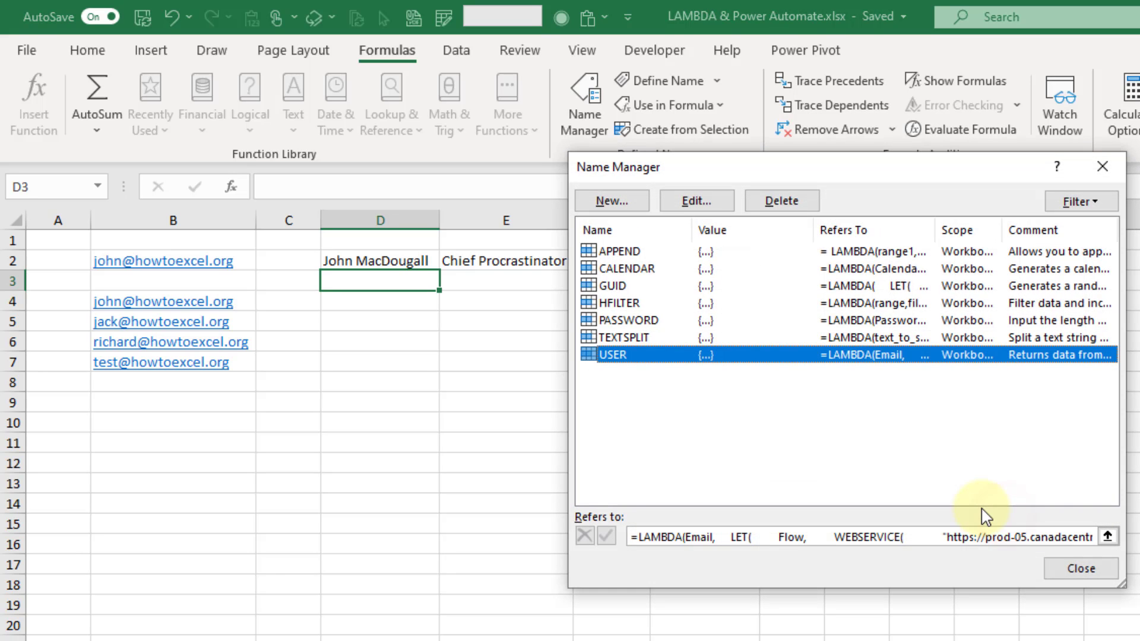
left_click(1080, 568)
Enter =USER(B4) in D4 and fill the formula down through D7 for the remaining email addresses
left_click(389, 304)
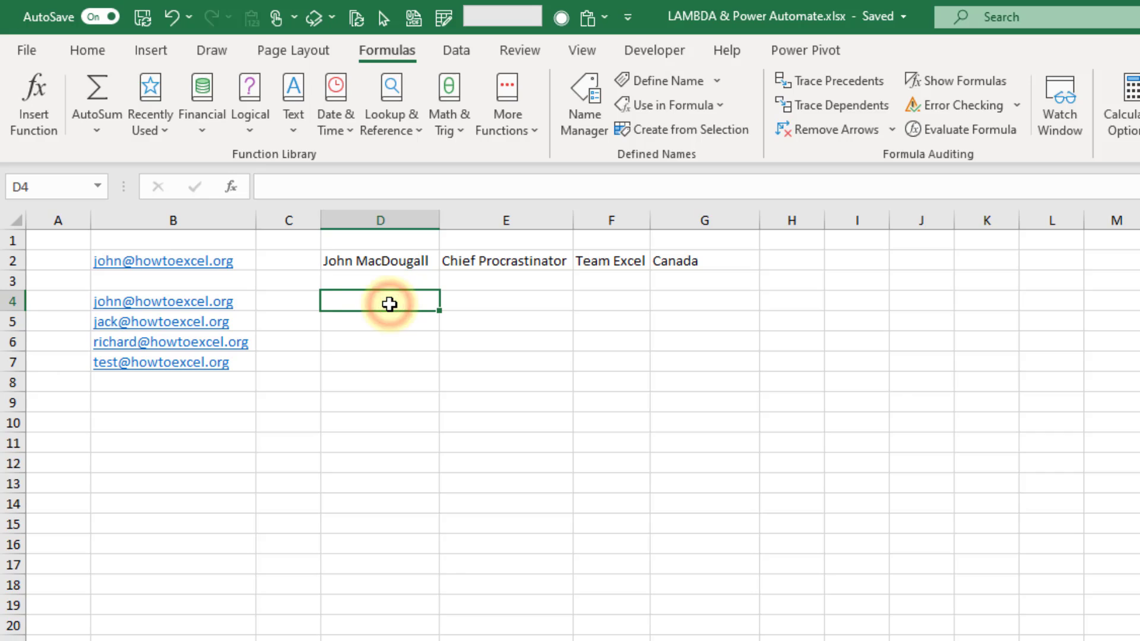
type("=user")
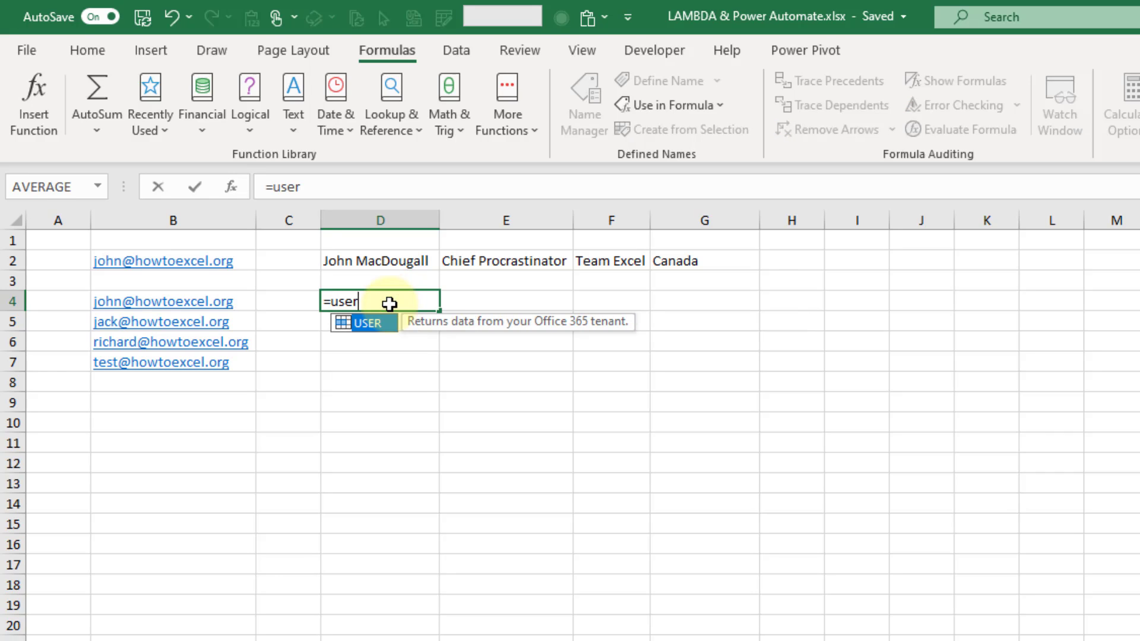
type("(")
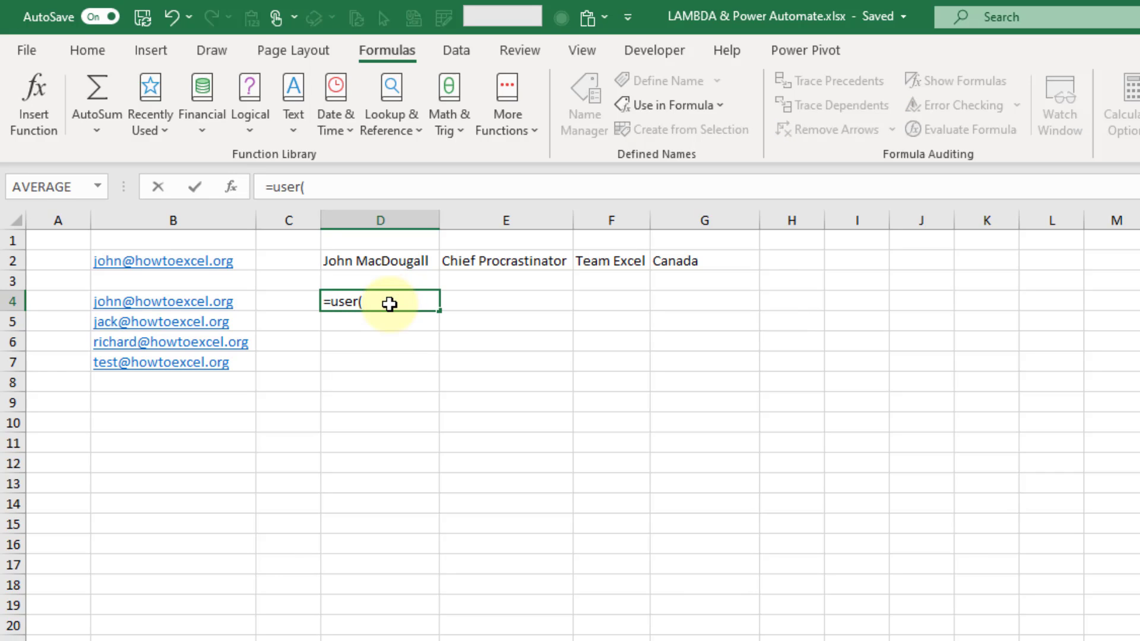
key("BackSpace")
key("BackSpace")
key("BackSpace")
key("BackSpace")
key("BackSpace")
type("USER(")
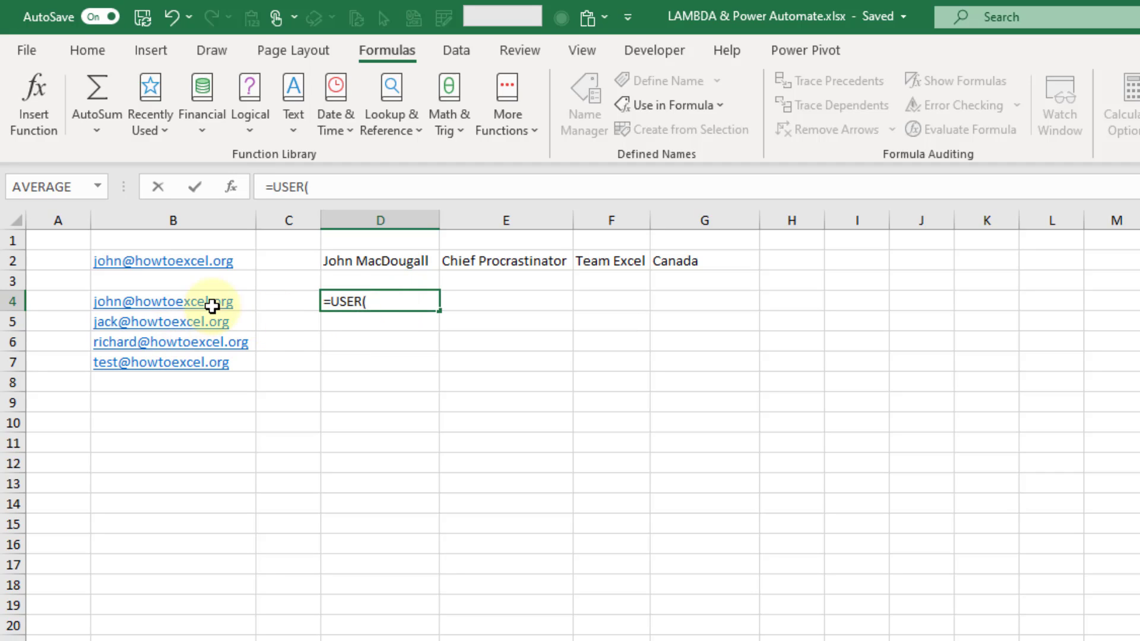
left_click(242, 301)
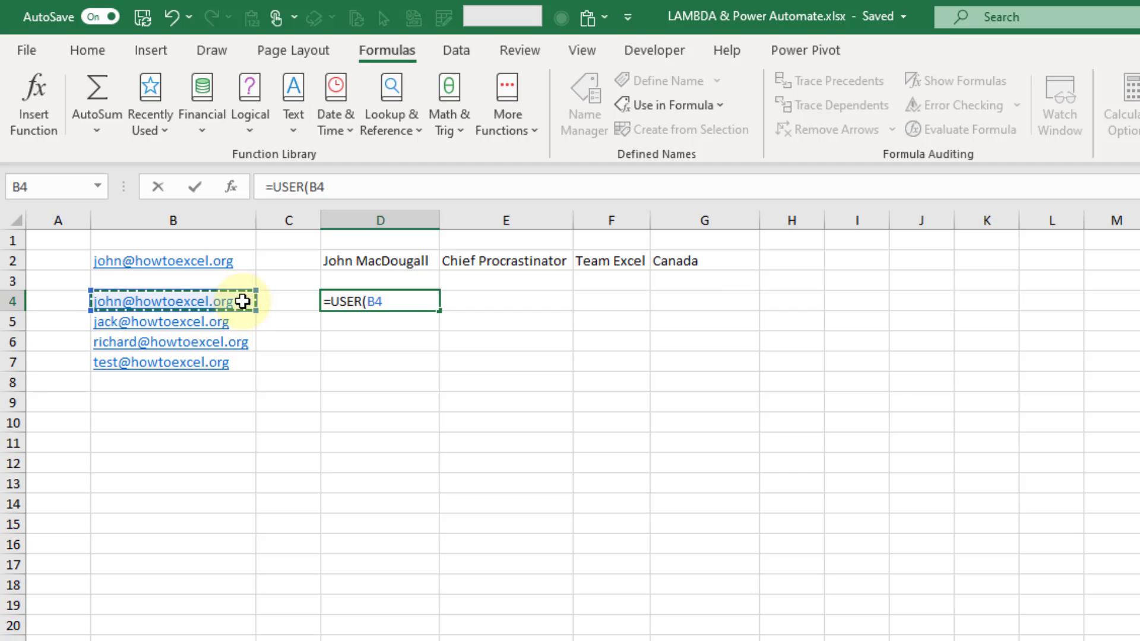
key("ctrl+Return")
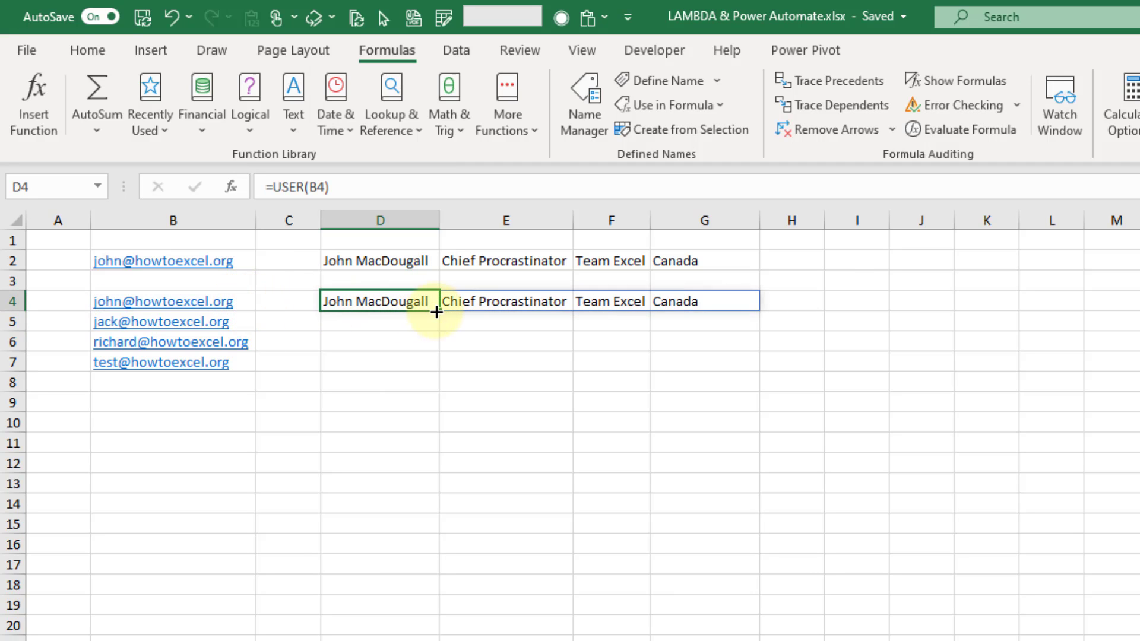
left_click_drag(439, 310, 436, 369)
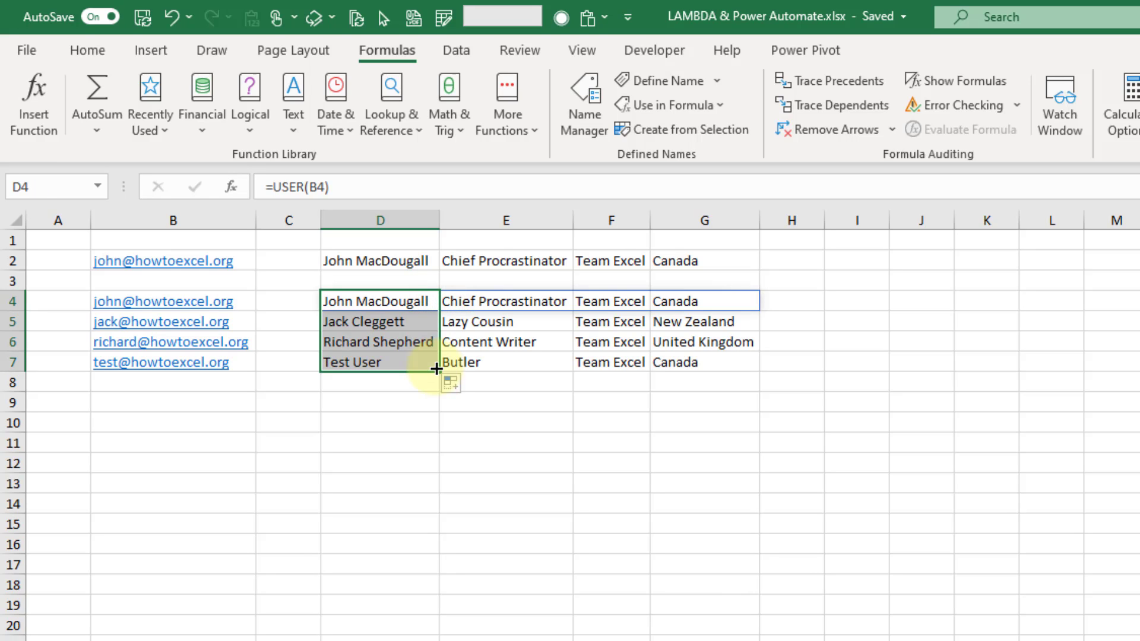